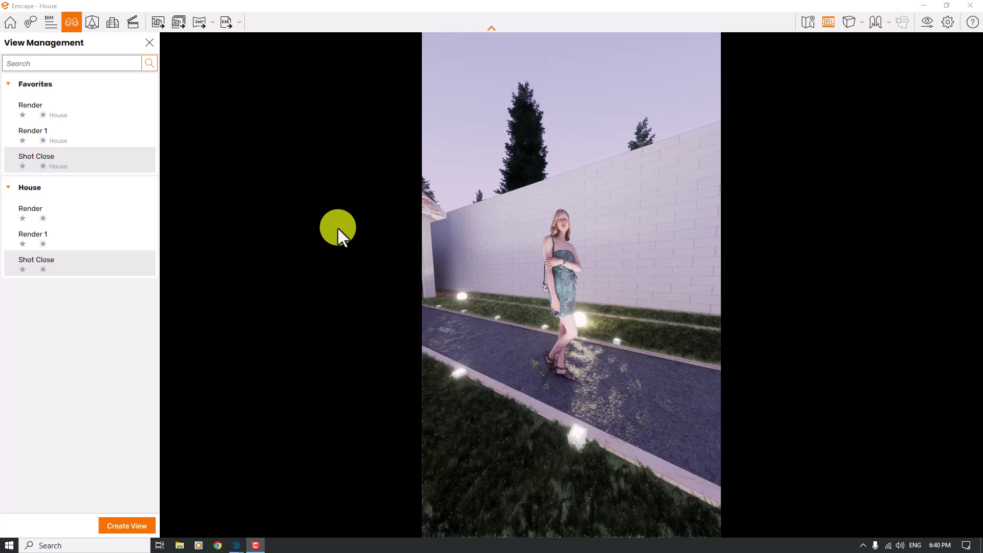
{"action": "left_click_drag", "start_coordinate": [530, 248], "coordinate": [553, 304]}
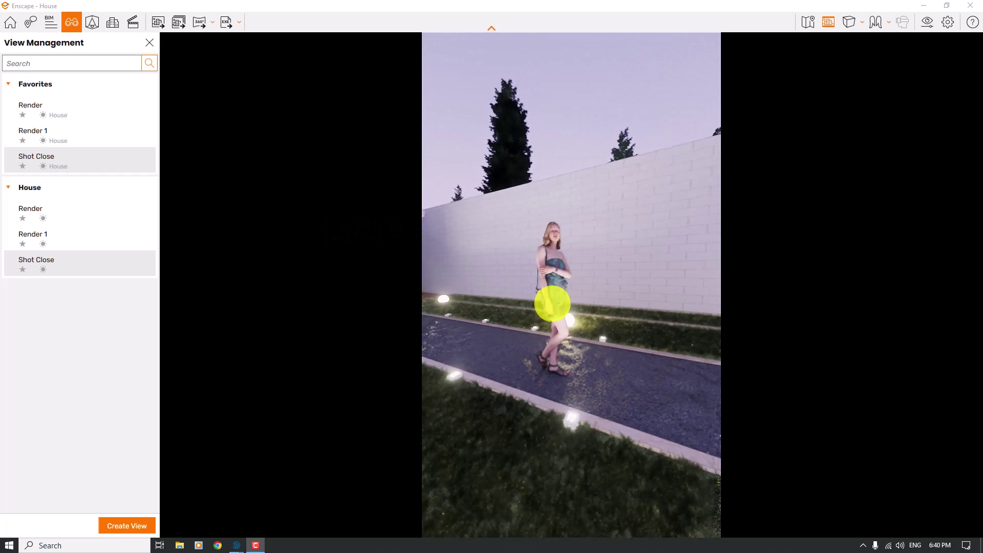
{"action": "scroll", "coordinate": [552, 303], "scroll_direction": "up", "scroll_amount": 2}
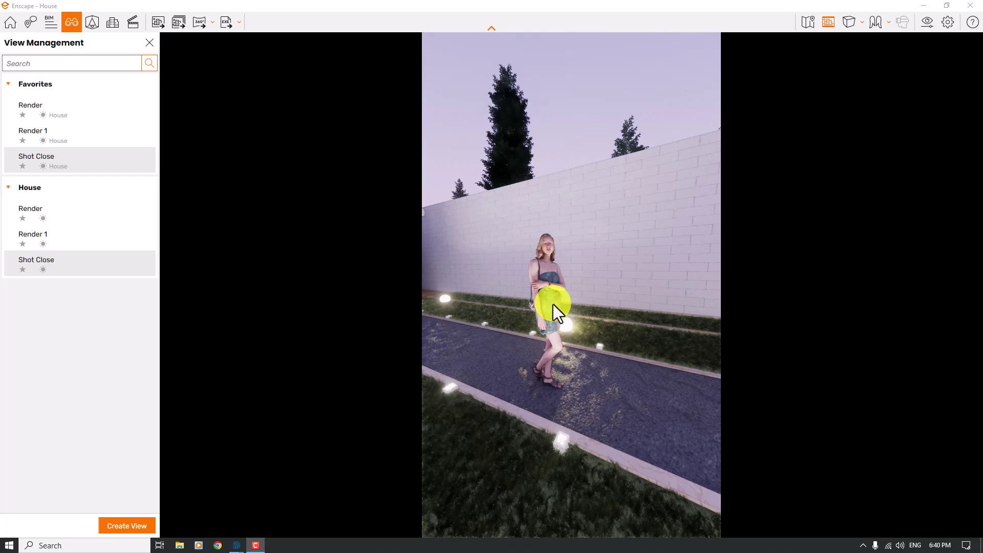
{"action": "left_click_drag", "start_coordinate": [553, 304], "coordinate": [544, 287]}
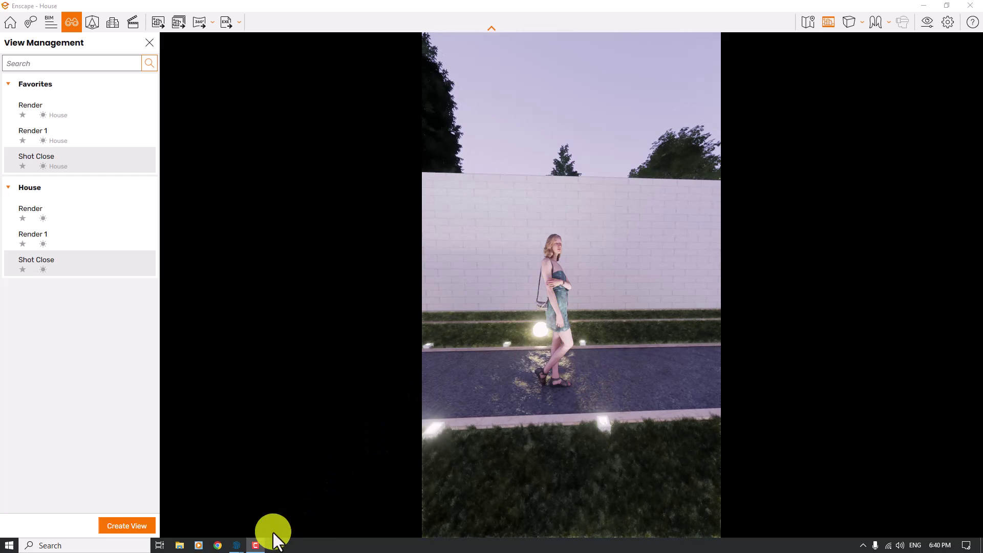
{"action": "left_click", "coordinate": [256, 545]}
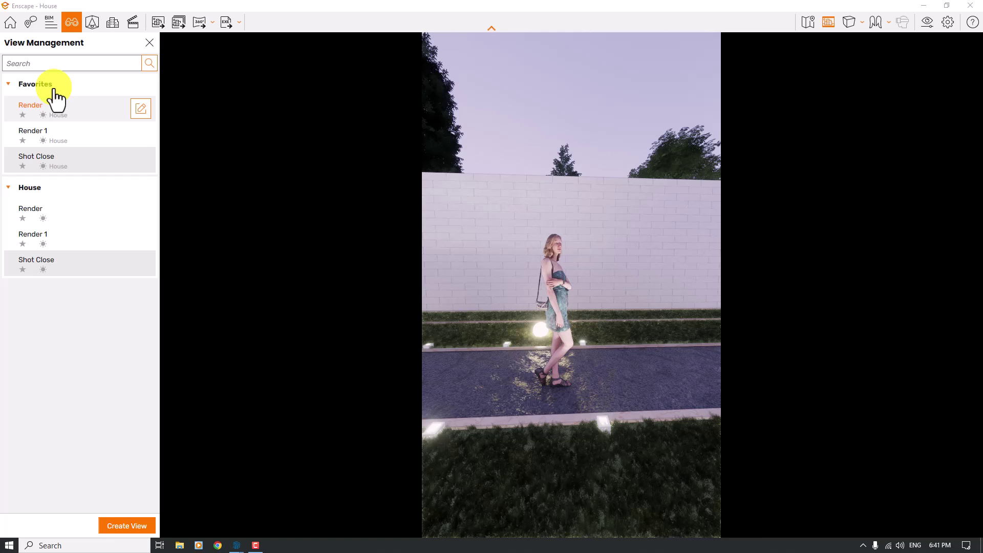
- Load the saved Shot Close view and close the view management list
{"action": "left_click", "coordinate": [42, 163]}
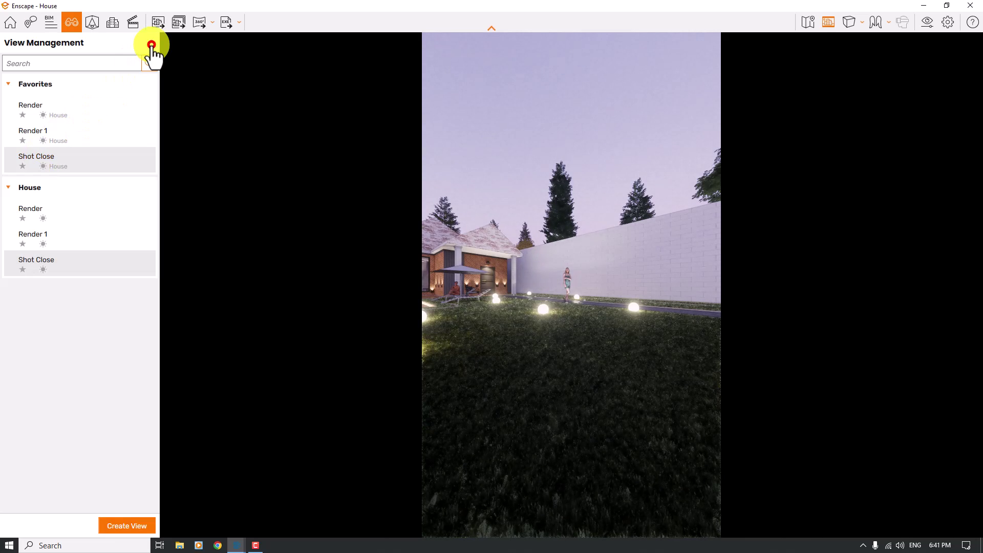
{"action": "left_click", "coordinate": [149, 44]}
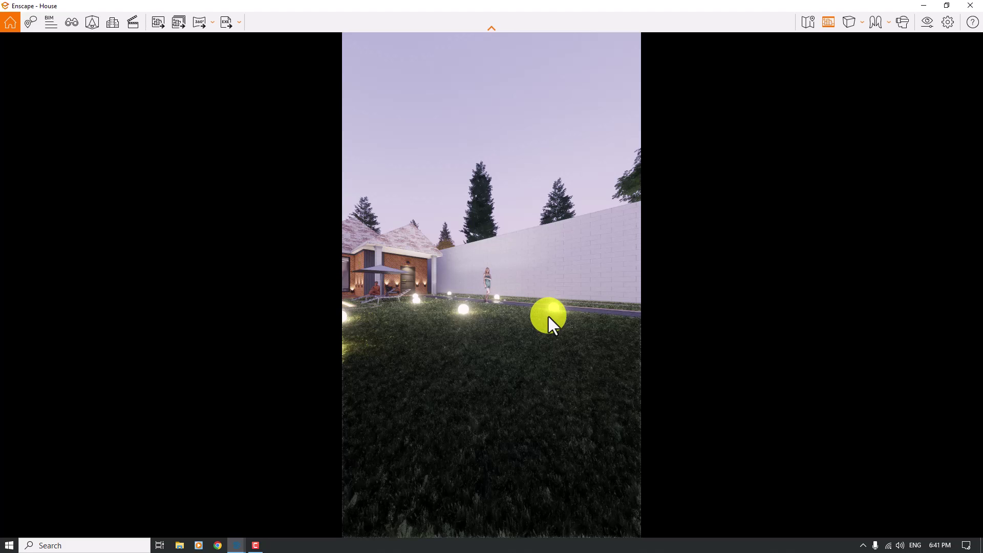
- Set the camera's horizontal field of view to 12° in the visual settings for a close shot of the woman, and close the settings
{"action": "left_click", "coordinate": [925, 23]}
{"action": "left_click_drag", "start_coordinate": [486, 81], "coordinate": [806, 62]}
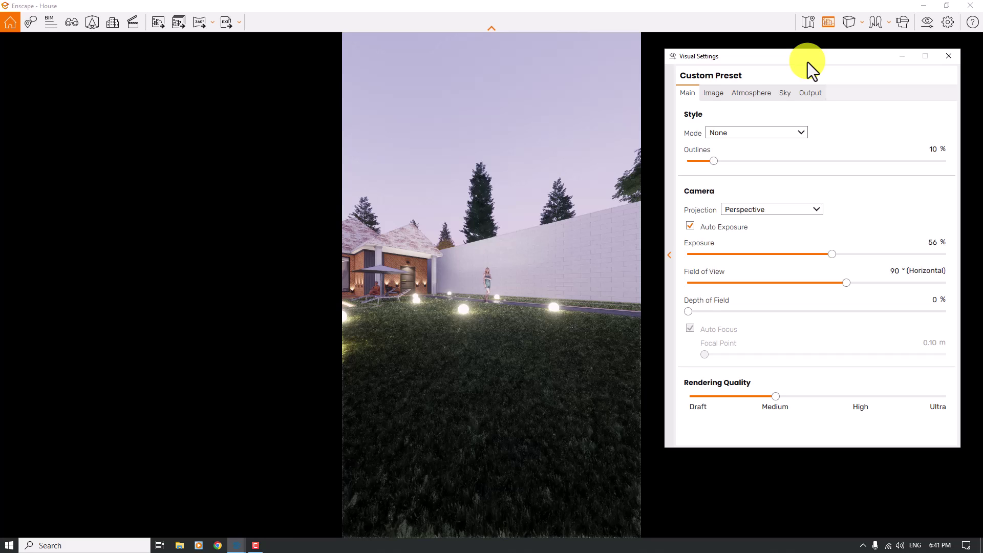
{"action": "left_click_drag", "start_coordinate": [846, 283], "coordinate": [689, 296]}
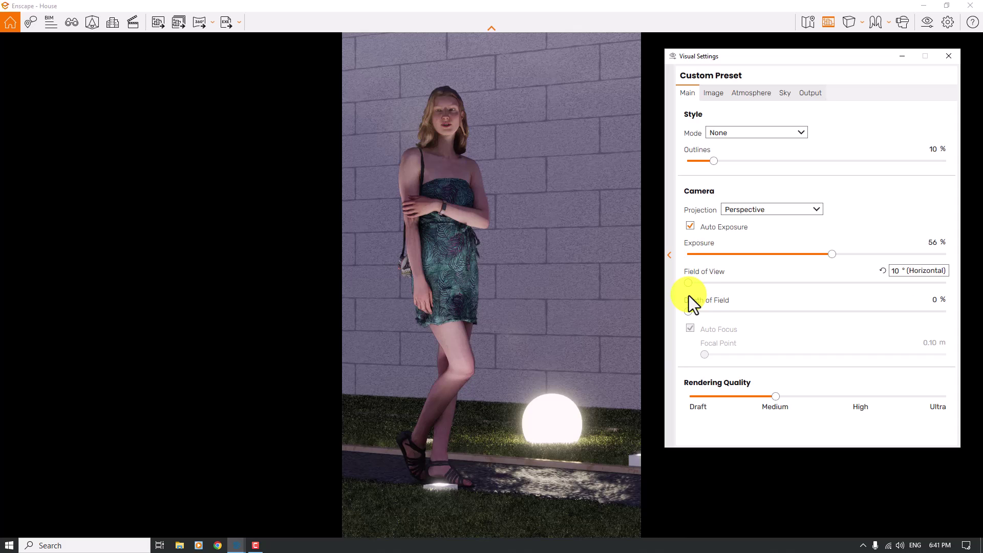
{"action": "double_click", "coordinate": [892, 273]}
{"action": "type", "text": "1"}
{"action": "type", "text": "4"}
{"action": "key", "text": "BackSpace"}
{"action": "type", "text": "2"}
{"action": "key", "text": "Return"}
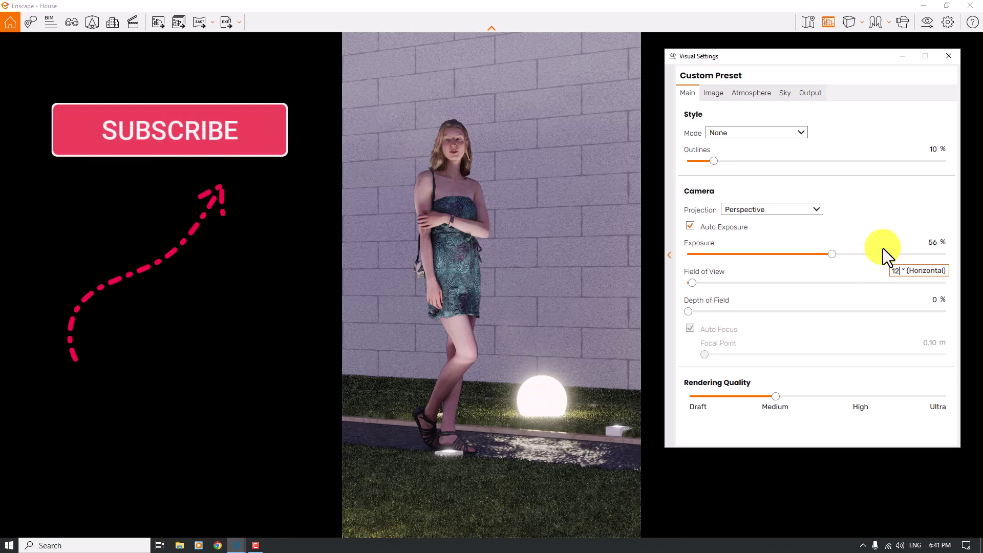
{"action": "left_click", "coordinate": [948, 56]}
- Place the Enscape window beside SketchUp and move the sphere lamp on the front lawn about 0.85 m toward the path
{"action": "mouse_move", "coordinate": [428, 7]}
{"action": "left_mouse_down"}
{"action": "mouse_move", "coordinate": [903, 97]}
{"action": "mouse_move", "coordinate": [975, 187]}
{"action": "left_mouse_up"}
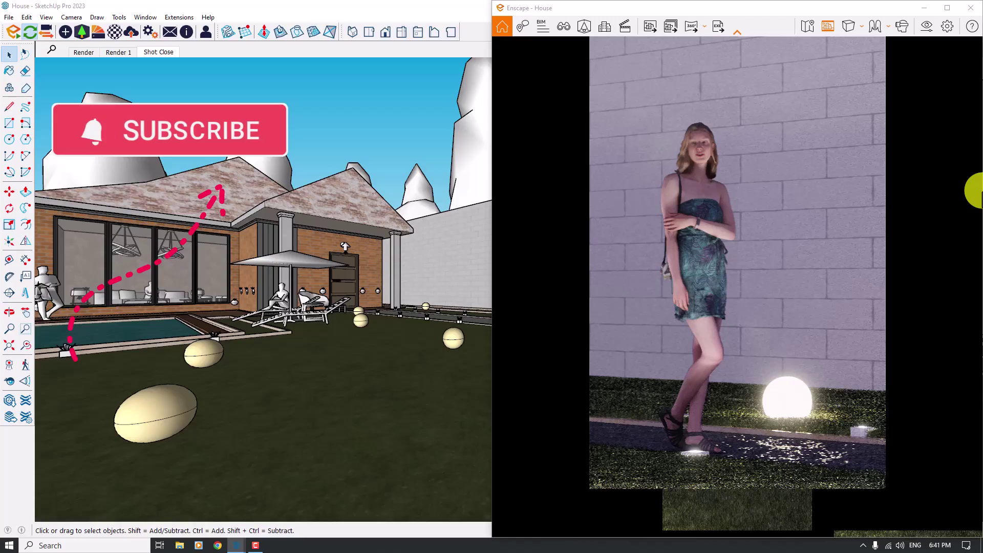
{"action": "left_click", "coordinate": [310, 337]}
{"action": "mouse_move", "coordinate": [309, 343]}
{"action": "middle_mouse_down"}
{"action": "mouse_move", "coordinate": [307, 333]}
{"action": "mouse_move", "coordinate": [341, 389]}
{"action": "middle_mouse_up"}
{"action": "scroll", "coordinate": [340, 384], "scroll_direction": "up", "scroll_amount": 1}
{"action": "left_click", "coordinate": [340, 380]}
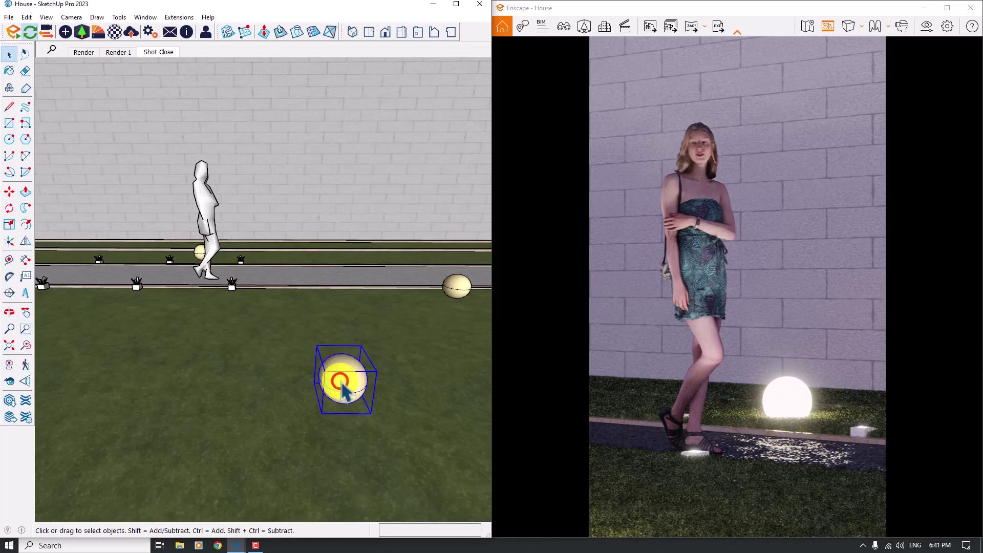
{"action": "left_click", "coordinate": [10, 192]}
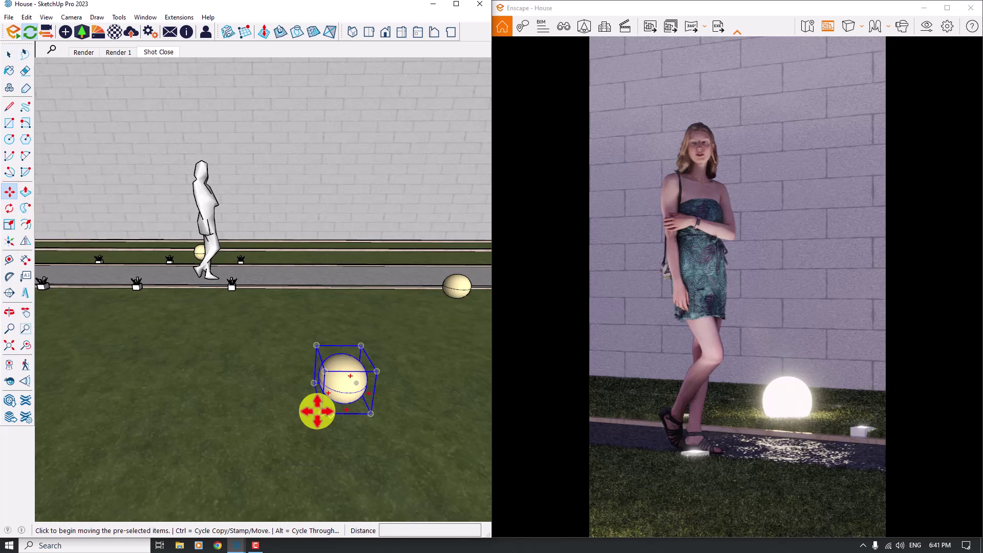
{"action": "left_click", "coordinate": [321, 410]}
{"action": "left_click", "coordinate": [275, 349]}
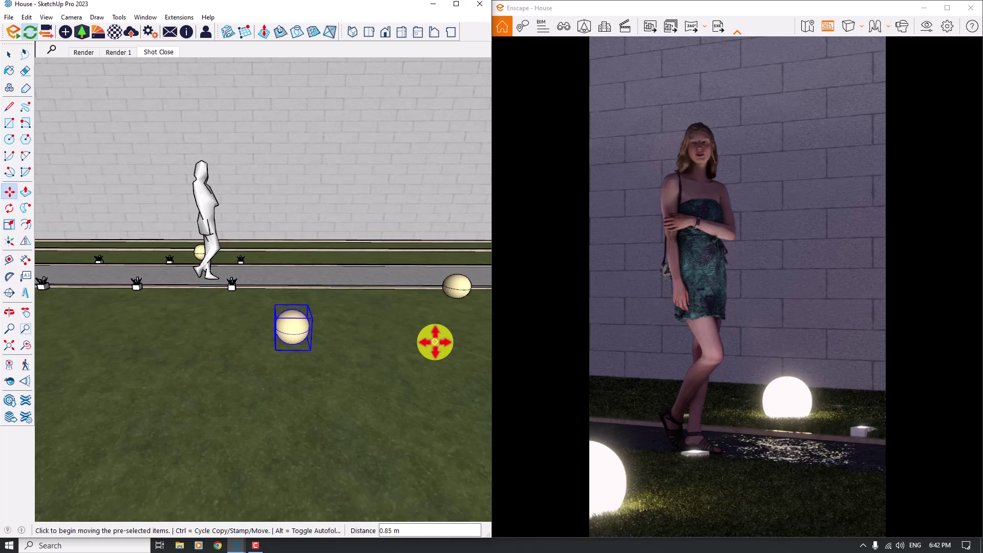
- Copy the sphere lamp beside the path about 5.6 m onto the grass strip behind it, and shift the copy about 0.26 m along the strip
{"action": "key", "text": "space"}
{"action": "left_click", "coordinate": [454, 296]}
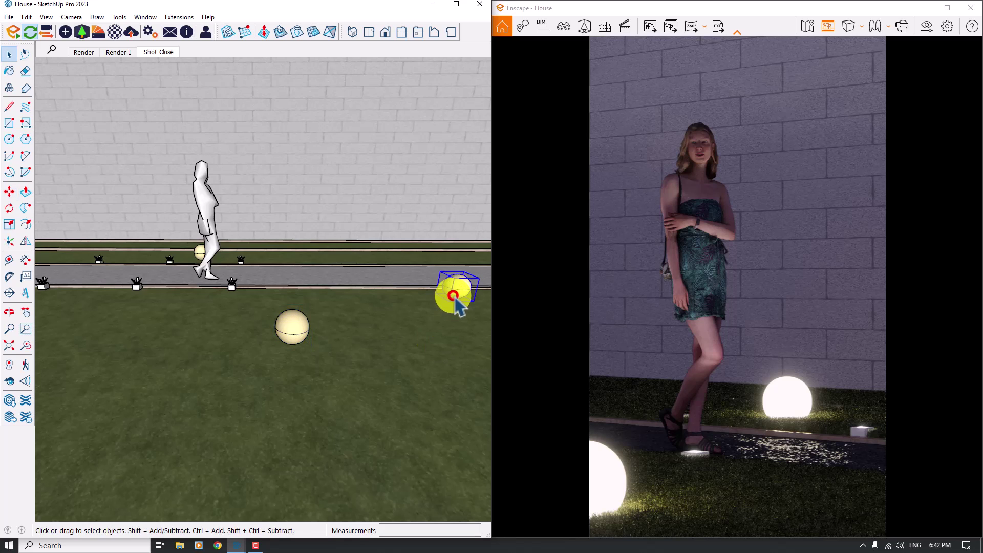
{"action": "left_click", "coordinate": [10, 193]}
{"action": "left_click", "coordinate": [445, 302]}
{"action": "middle_click_drag", "start_coordinate": [445, 303], "coordinate": [445, 300]}
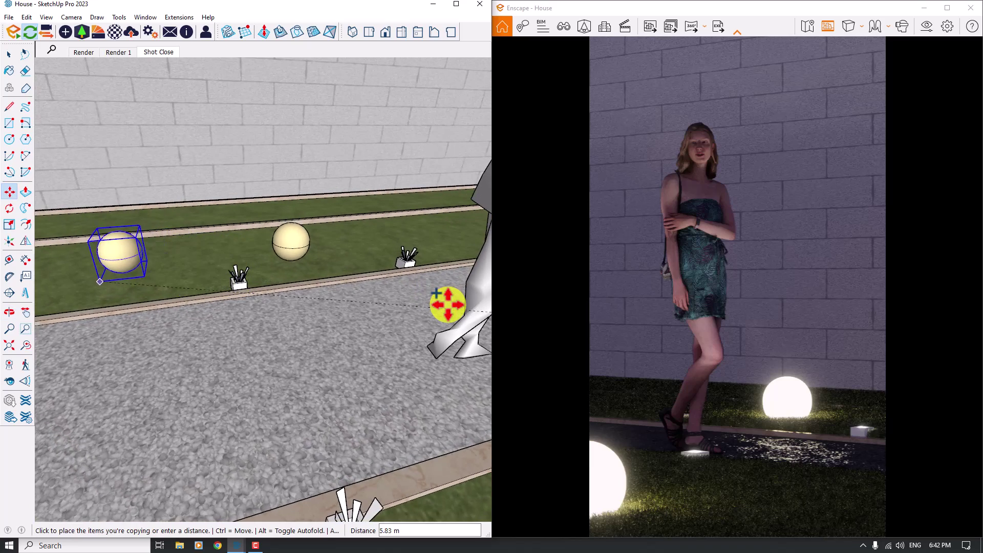
{"action": "left_click", "coordinate": [138, 272]}
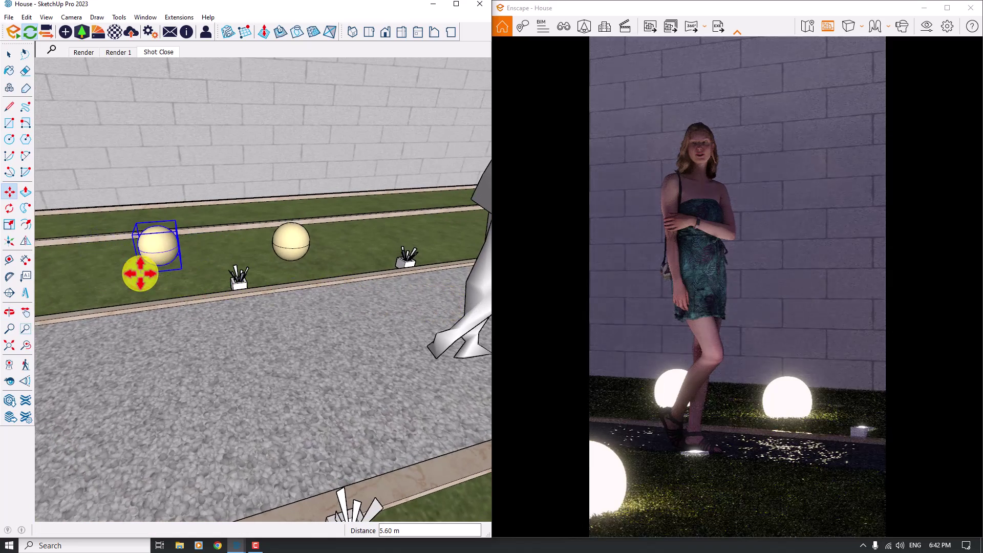
{"action": "left_click", "coordinate": [138, 274]}
{"action": "left_click", "coordinate": [128, 276]}
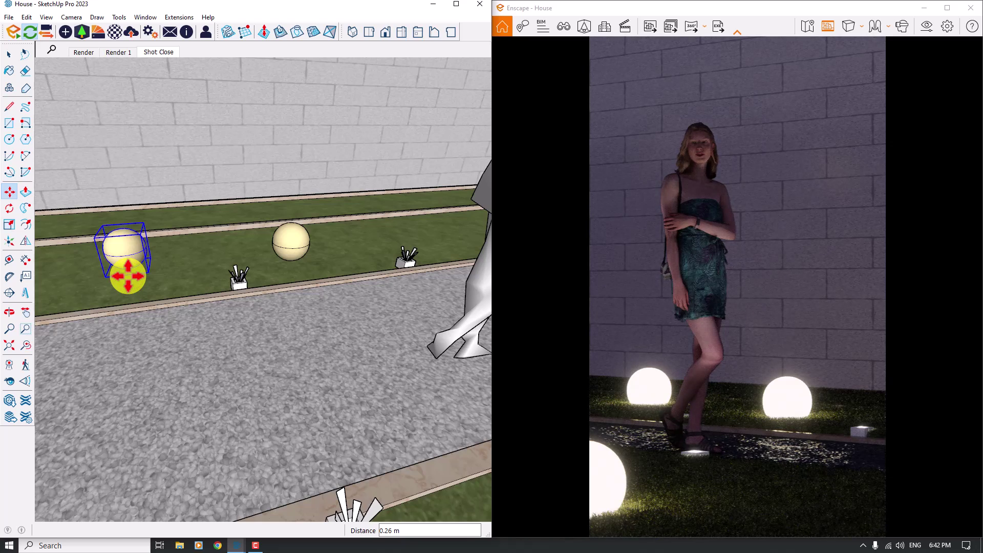
- Maximize the Enscape window, turn off Auto Exposure and set the exposure to 69% in the visual settings
{"action": "left_click", "coordinate": [947, 8]}
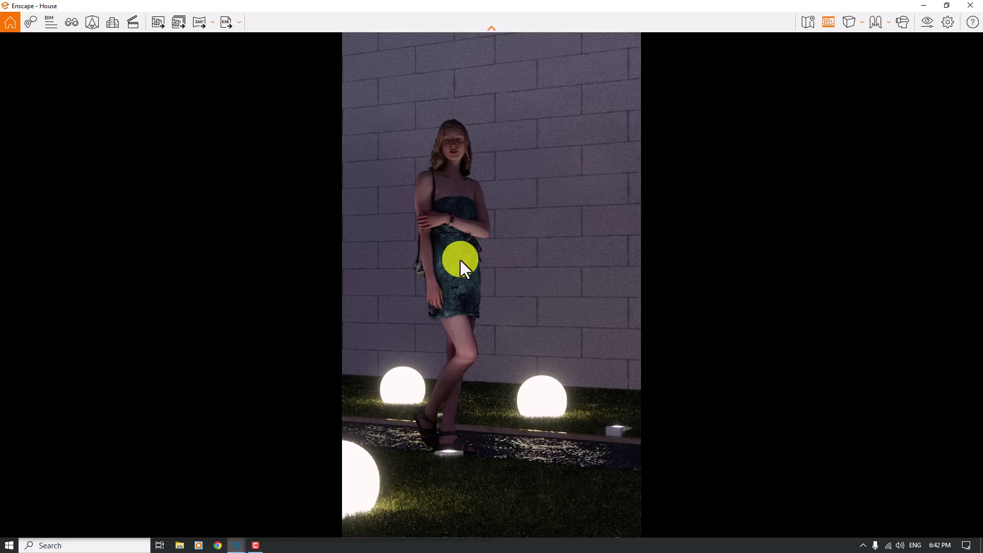
{"action": "left_click", "coordinate": [924, 24]}
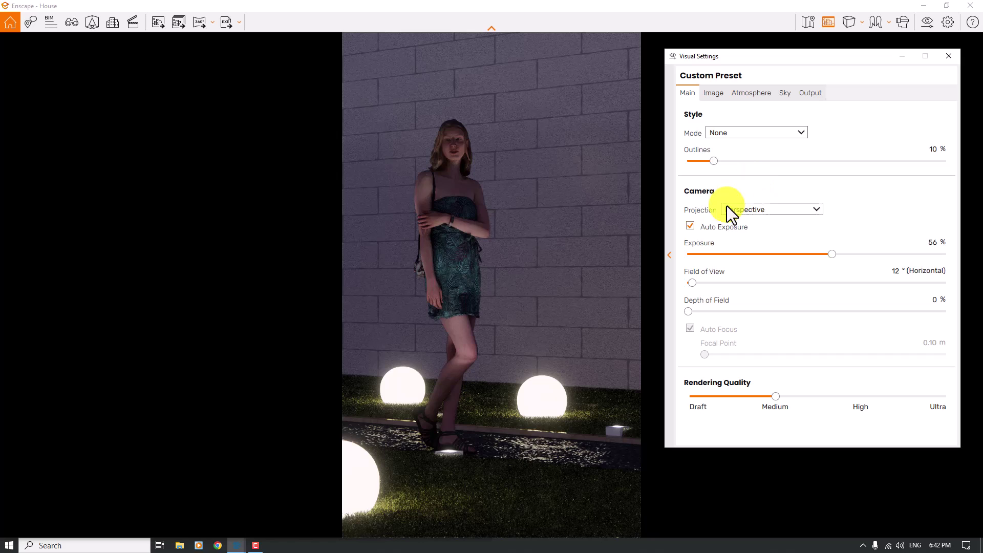
{"action": "left_click", "coordinate": [702, 229]}
{"action": "left_click_drag", "start_coordinate": [831, 254], "coordinate": [871, 255]}
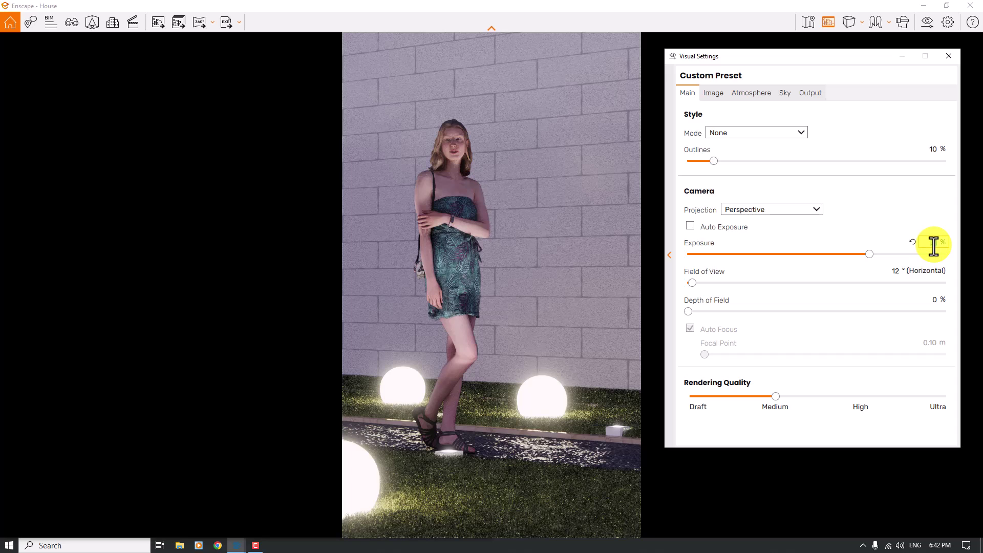
{"action": "scroll", "coordinate": [934, 247], "scroll_direction": "down", "scroll_amount": 1}
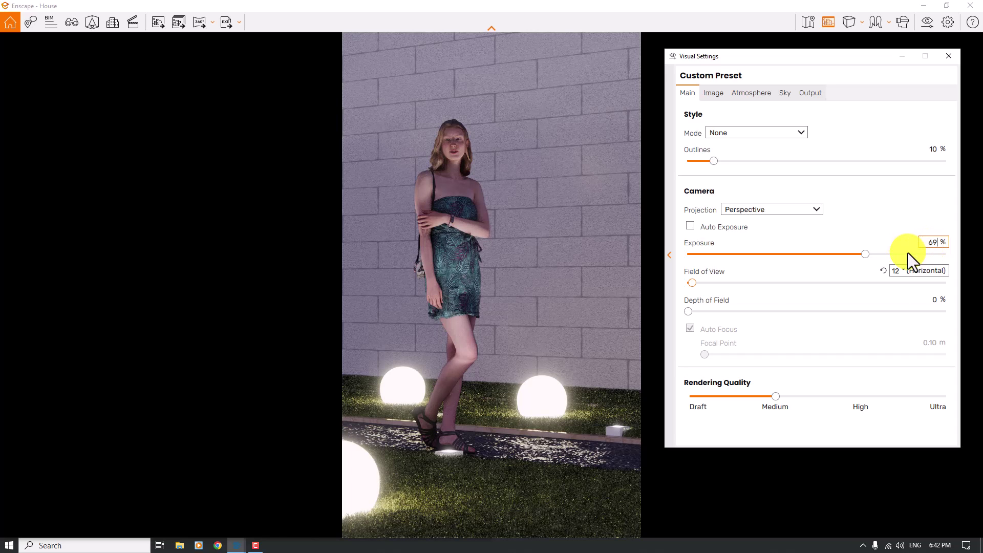
- Set the depth of field to 30% and, with Auto Focus off, set the focal point on the woman at 7.58 m
{"action": "left_click_drag", "start_coordinate": [690, 312], "coordinate": [767, 312]}
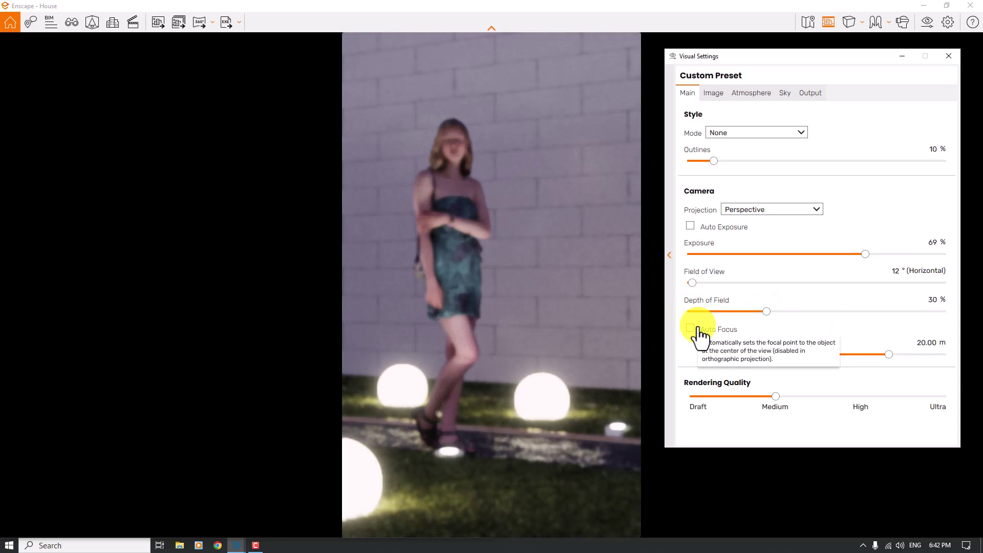
{"action": "left_click", "coordinate": [888, 354]}
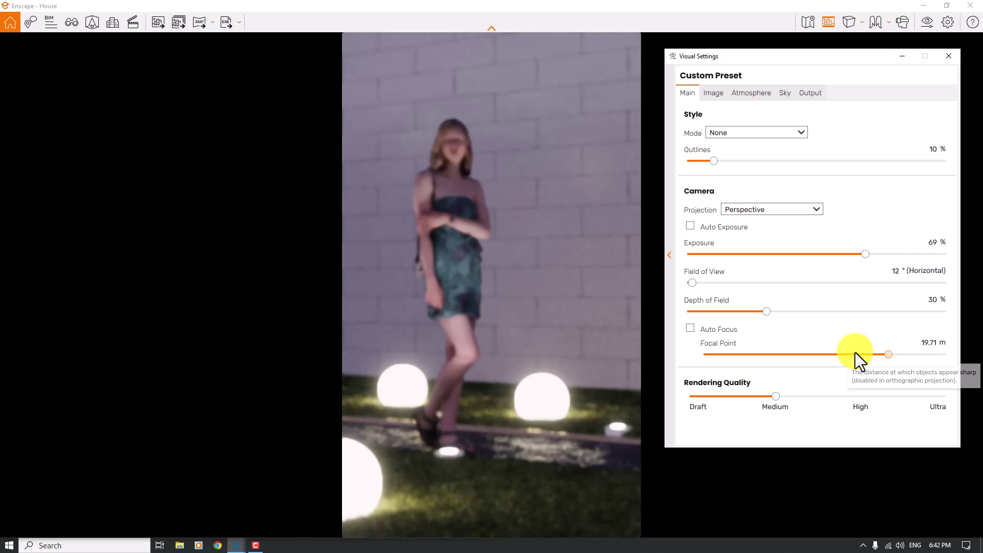
{"action": "left_click", "coordinate": [855, 355]}
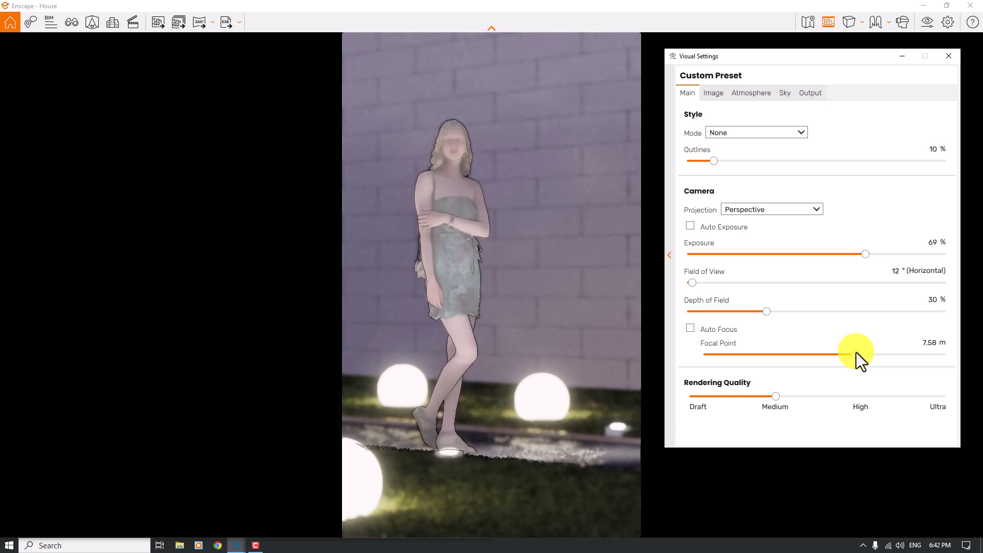
{"action": "left_click", "coordinate": [930, 342]}
{"action": "type", "text": "7"}
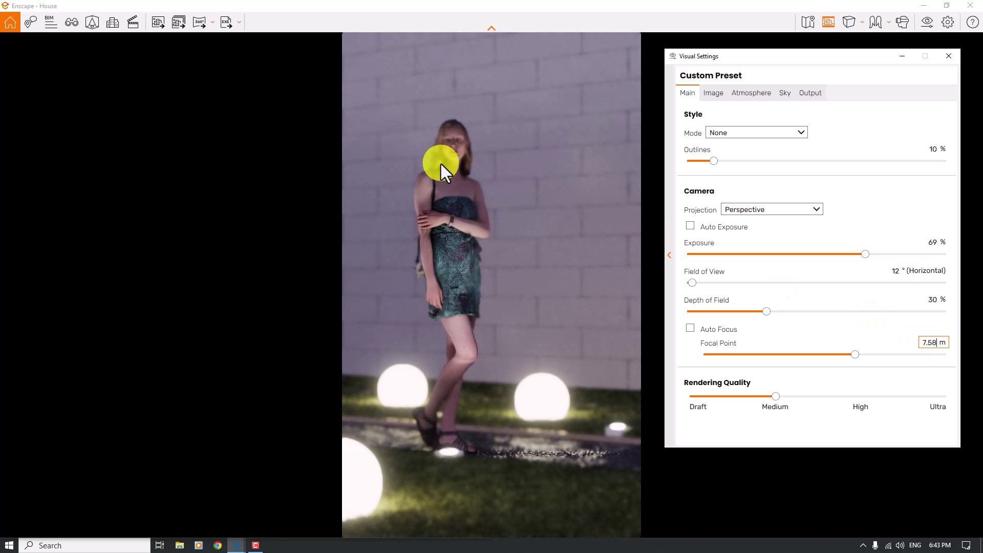
- Set the depth of field to 17% and the outlines to 0%
{"action": "left_click", "coordinate": [933, 300]}
{"action": "type", "text": "10"}
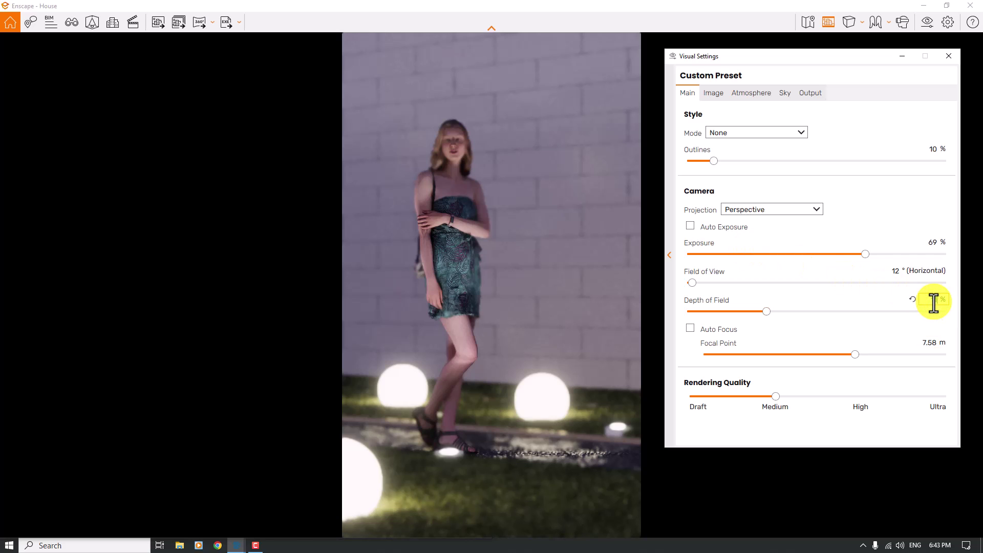
{"action": "key", "text": "Return"}
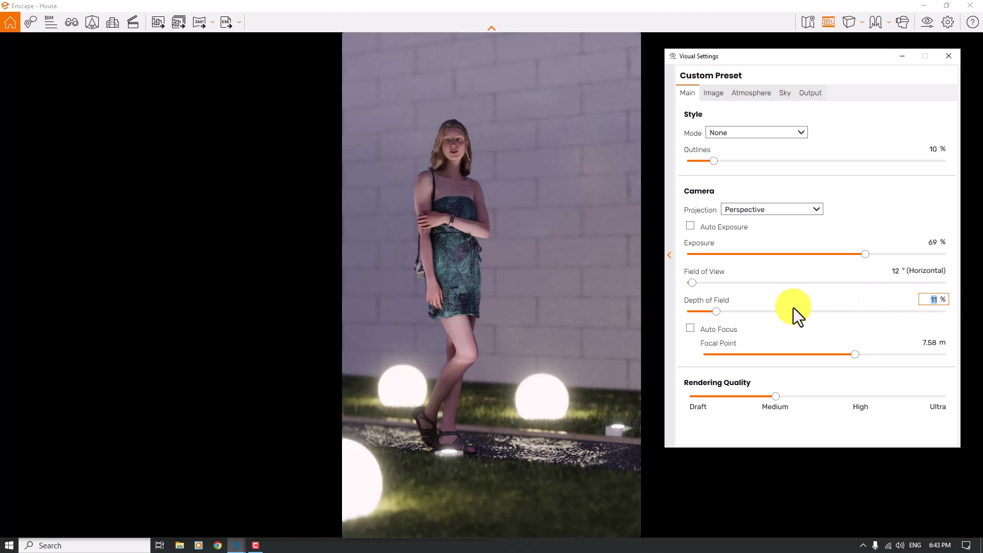
{"action": "left_click_drag", "start_coordinate": [725, 311], "coordinate": [728, 311]}
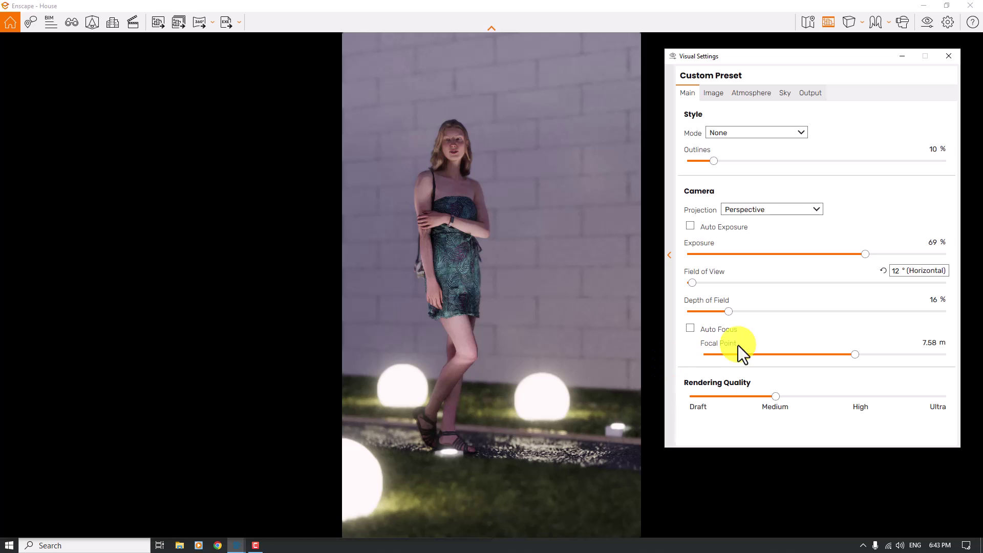
{"action": "left_click", "coordinate": [931, 300]}
{"action": "key", "text": "Up"}
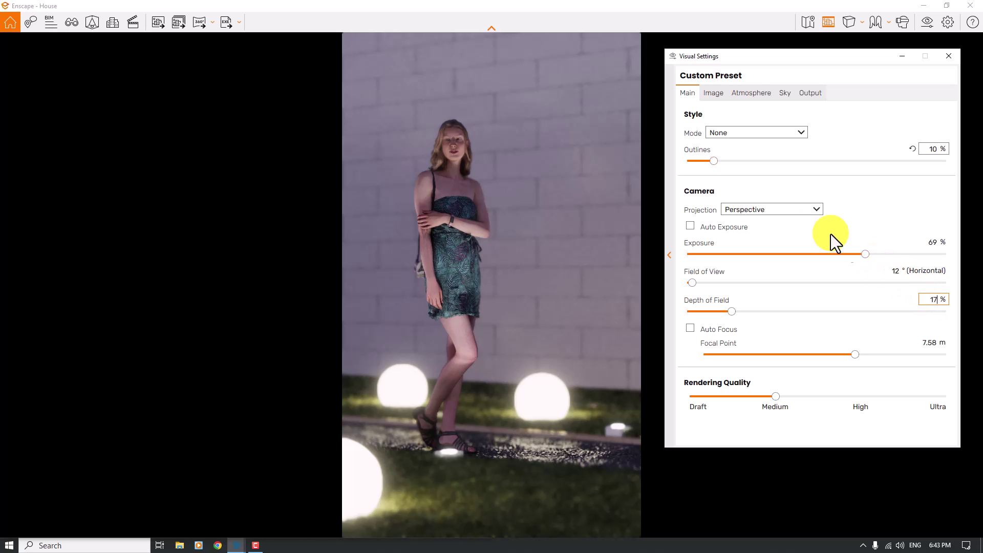
{"action": "left_click_drag", "start_coordinate": [715, 160], "coordinate": [630, 159]}
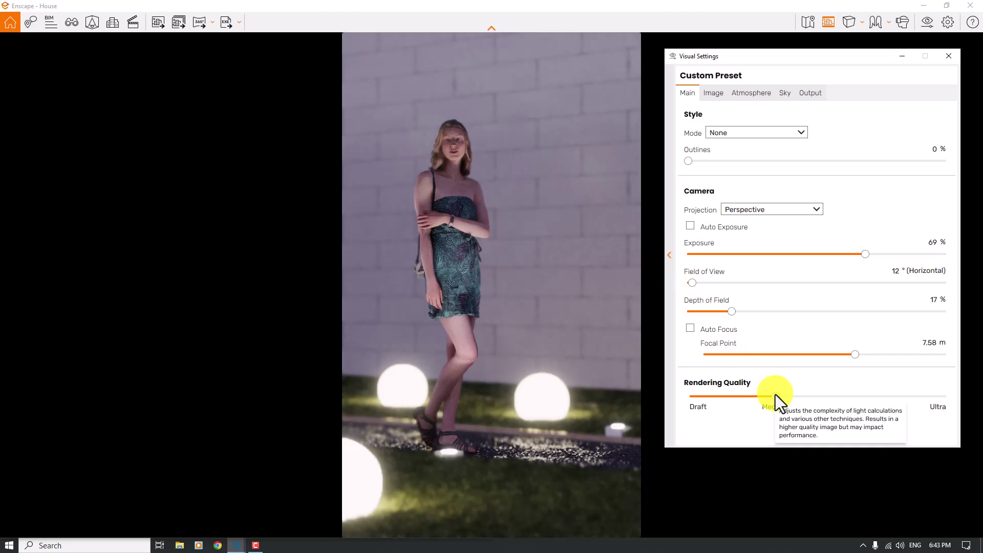
- Open the image corrections and compare the picture with Auto Contrast off and on
{"action": "left_click", "coordinate": [714, 100]}
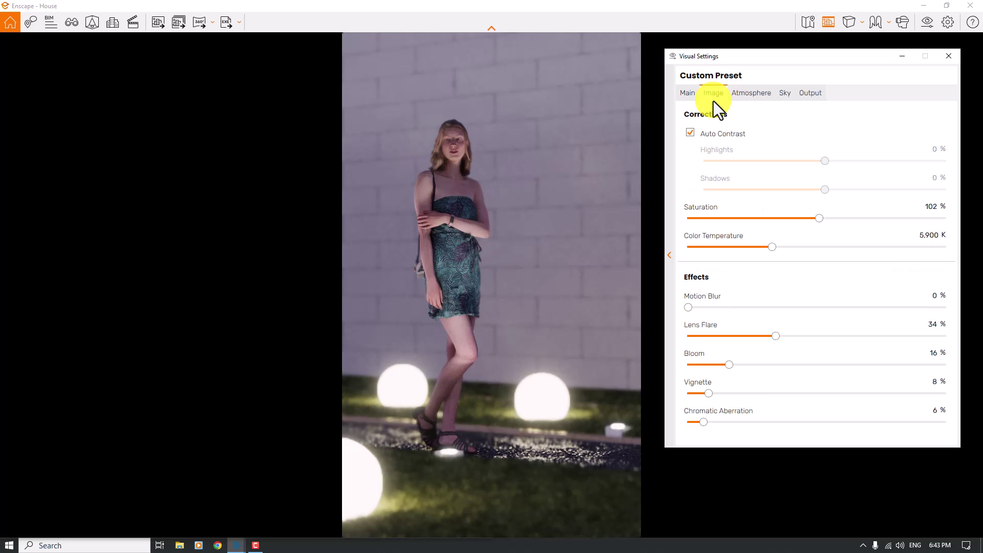
{"action": "left_click", "coordinate": [691, 133]}
{"action": "left_click", "coordinate": [691, 133]}
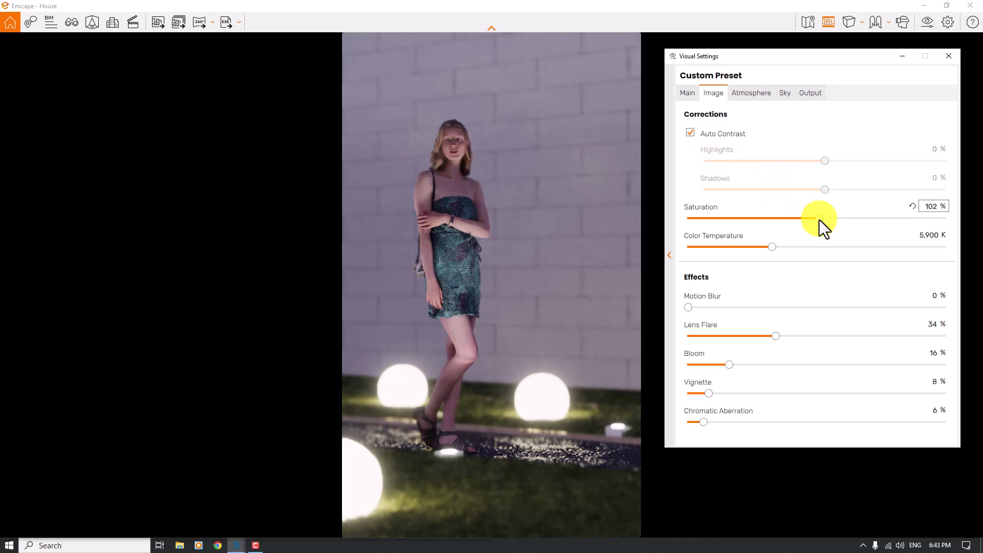
- Try stronger saturation levels of 112% and 131%, and settle the image saturation at 104%
{"action": "left_click_drag", "start_coordinate": [819, 220], "coordinate": [832, 219]}
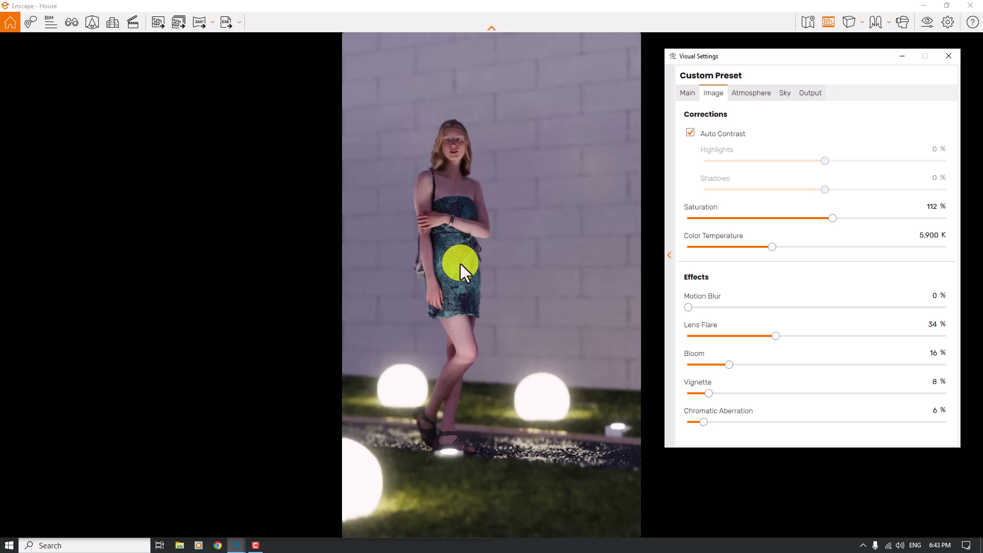
{"action": "left_click_drag", "start_coordinate": [823, 222], "coordinate": [856, 222]}
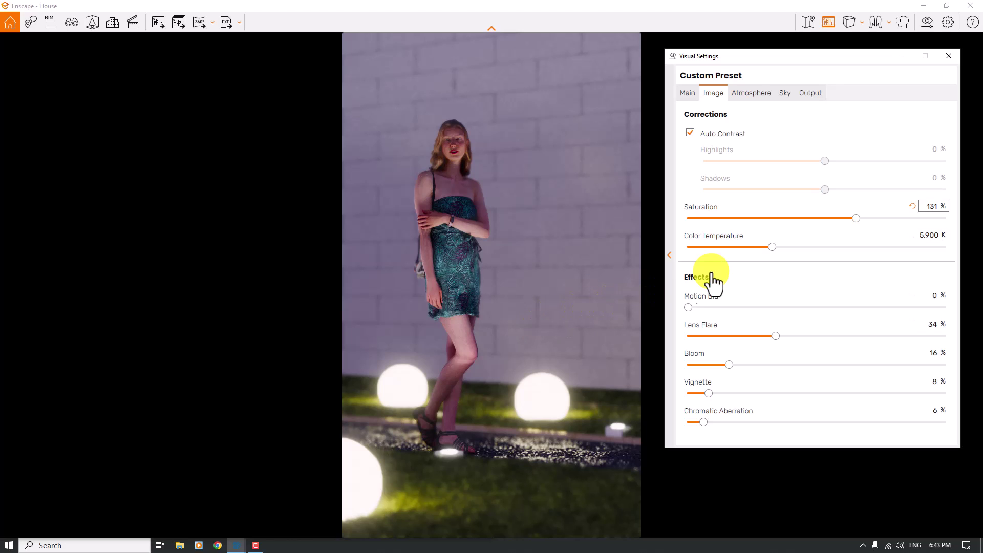
{"action": "left_click", "coordinate": [927, 206]}
{"action": "type", "text": "14"}
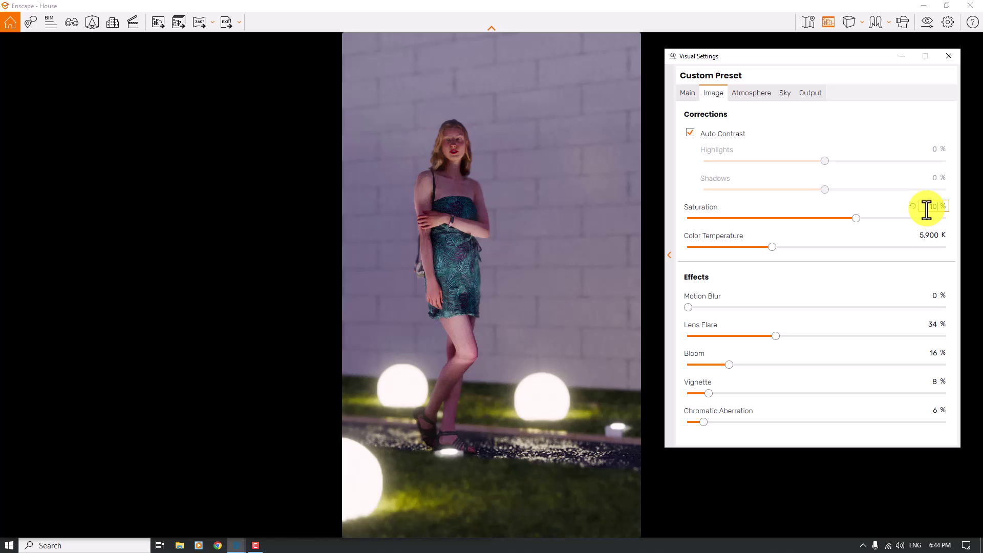
{"action": "key", "text": "Return"}
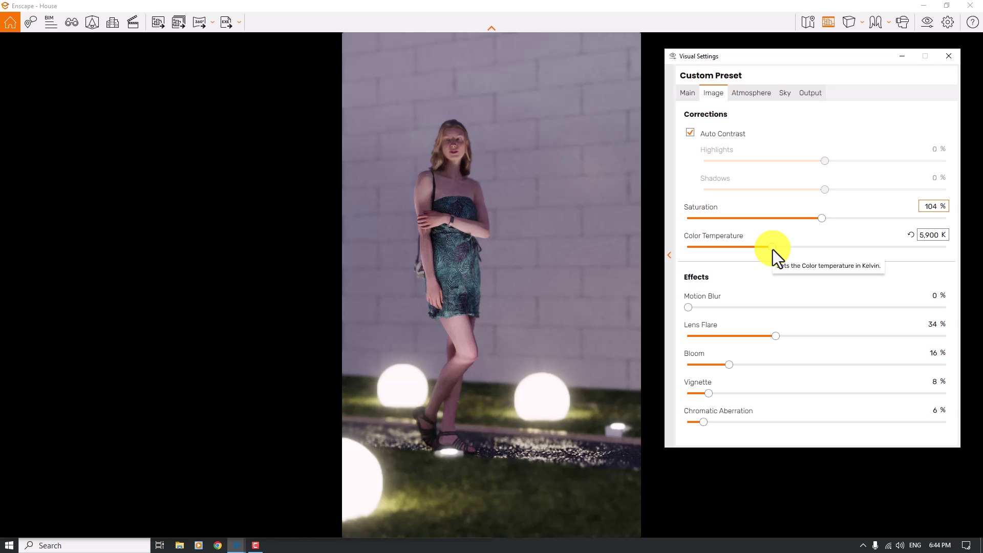
- Set the image's color temperature to 5,600 K
{"action": "mouse_move", "coordinate": [773, 250]}
{"action": "left_mouse_down"}
{"action": "mouse_move", "coordinate": [751, 248]}
{"action": "mouse_move", "coordinate": [815, 247]}
{"action": "mouse_move", "coordinate": [771, 248]}
{"action": "left_mouse_up"}
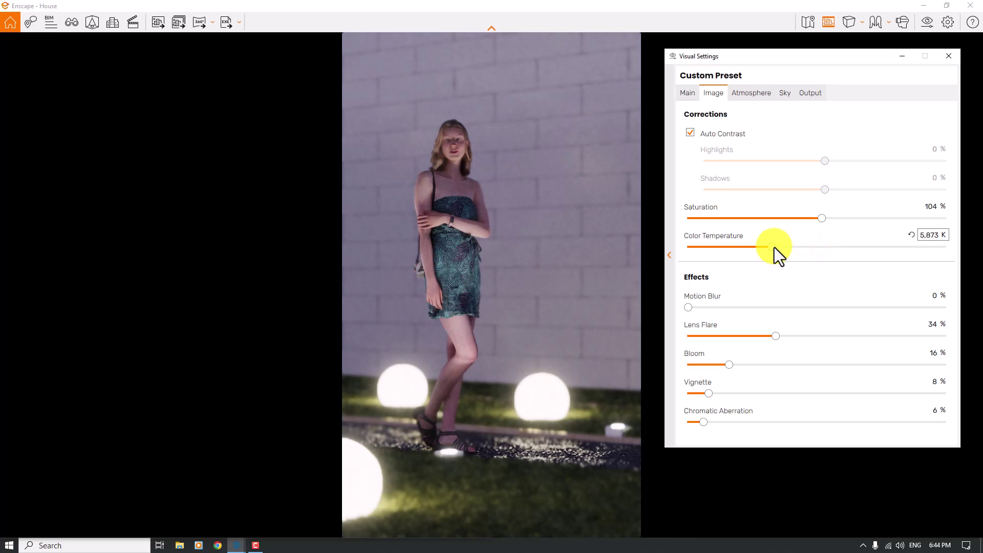
{"action": "left_click", "coordinate": [931, 235]}
{"action": "type", "text": "5,6"}
{"action": "type", "text": "00"}
{"action": "key", "text": "Return"}
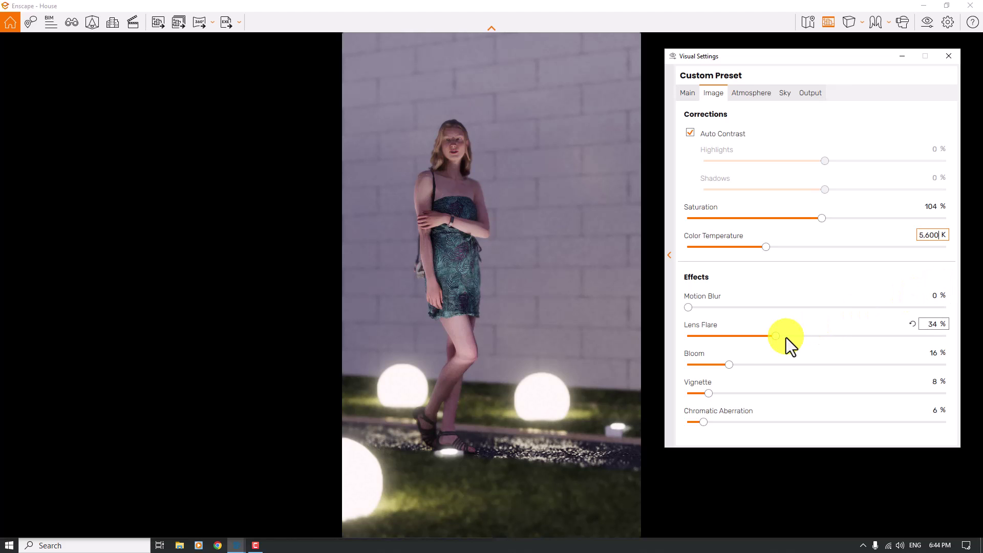
- Try the glow effects with bloom at 26% and lens flare at 66%
{"action": "left_click", "coordinate": [751, 364]}
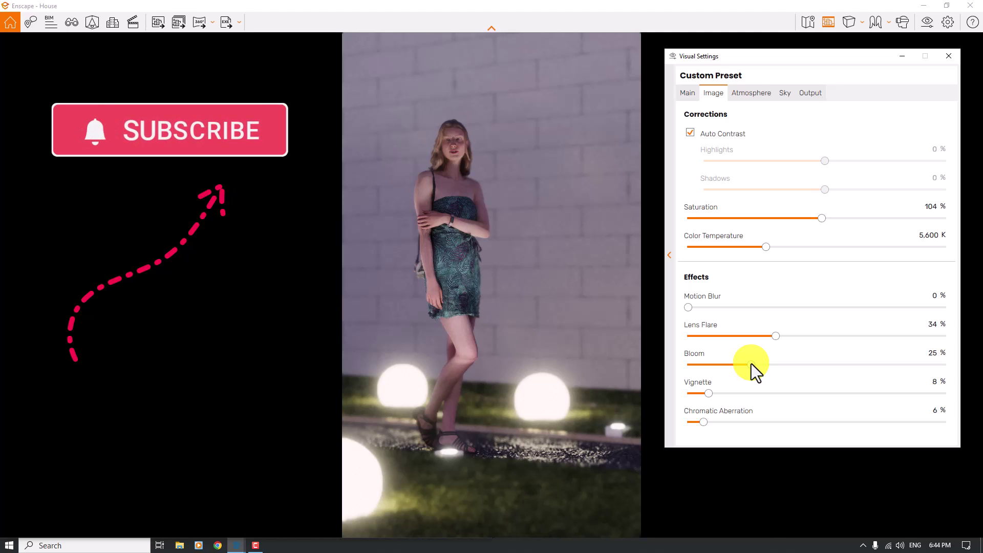
{"action": "left_click", "coordinate": [929, 353]}
{"action": "type", "text": "26"}
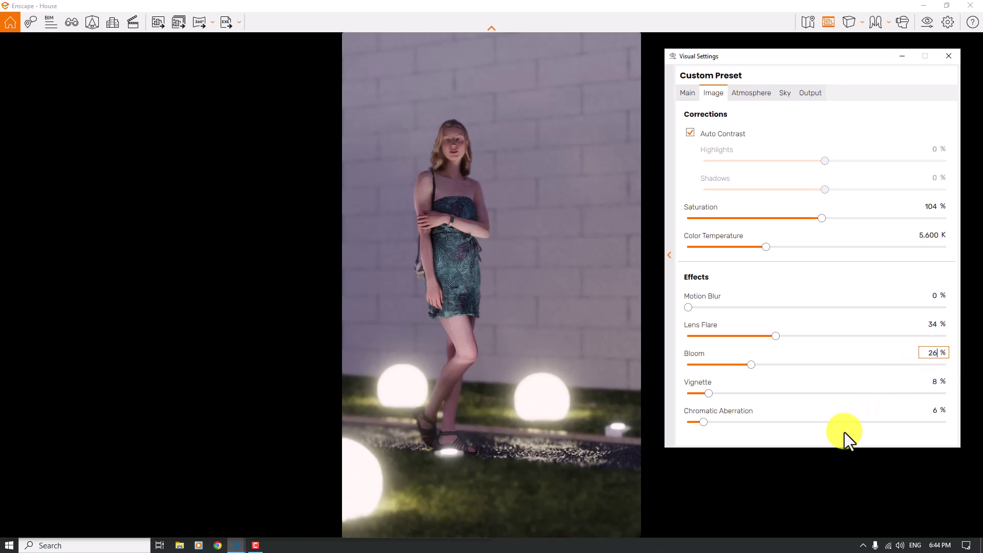
{"action": "key", "text": "Return"}
{"action": "left_click", "coordinate": [929, 325]}
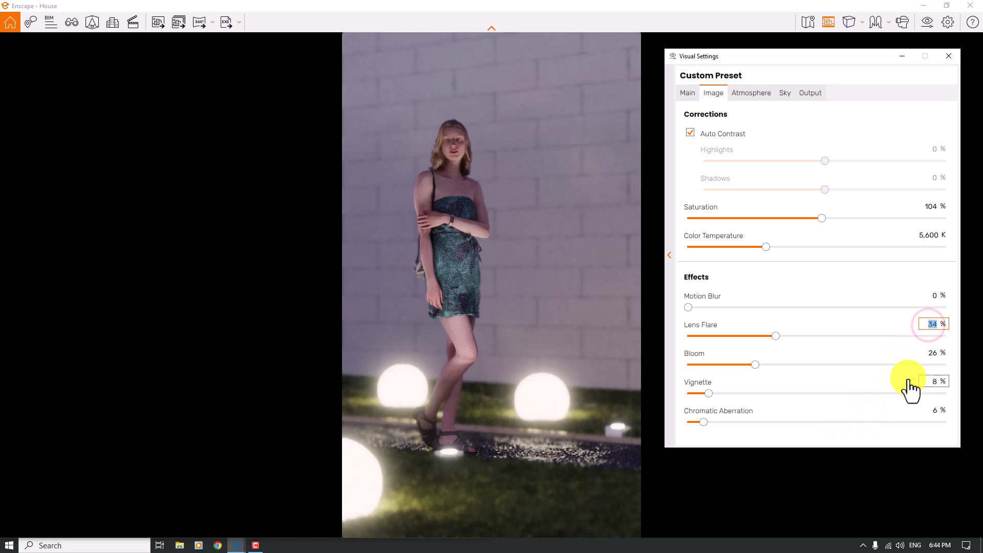
{"action": "type", "text": "66"}
{"action": "key", "text": "Return"}
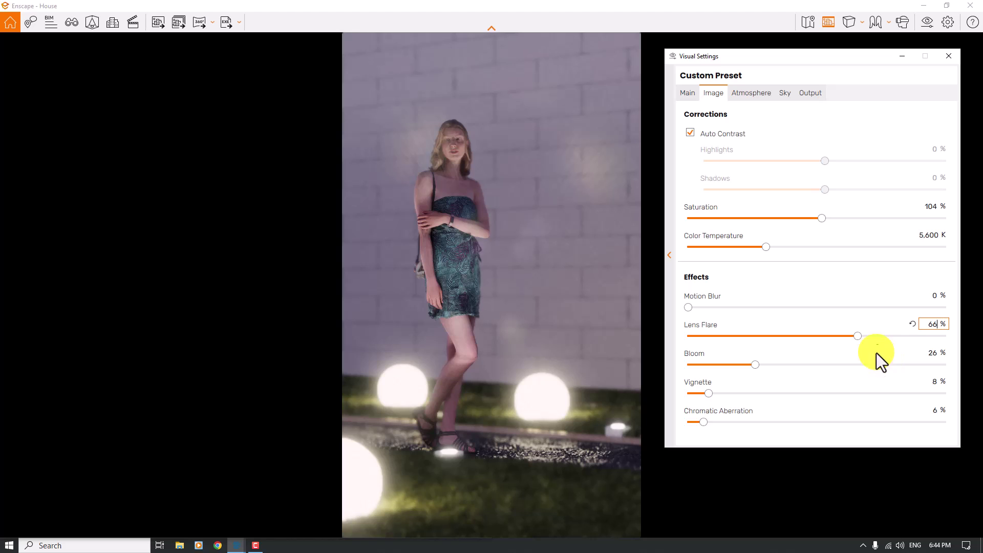
- Set the lens flare to 32% and the bloom to 23%
{"action": "left_click", "coordinate": [857, 337]}
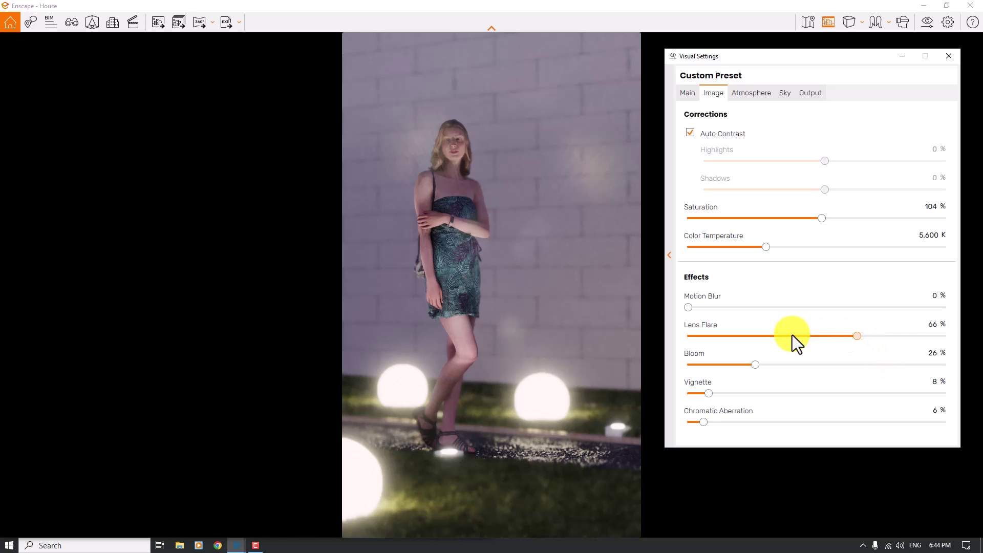
{"action": "left_click", "coordinate": [770, 335]}
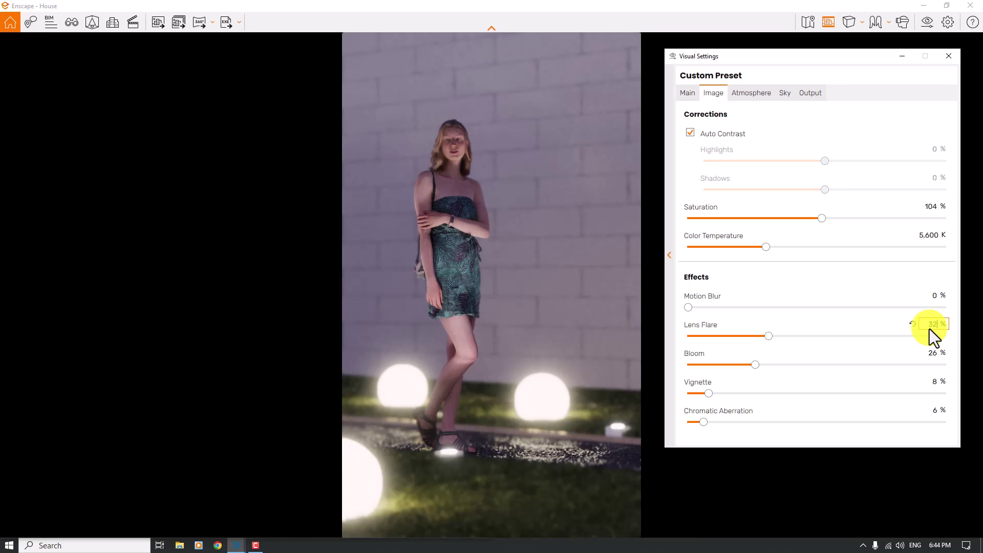
{"action": "left_click", "coordinate": [932, 353]}
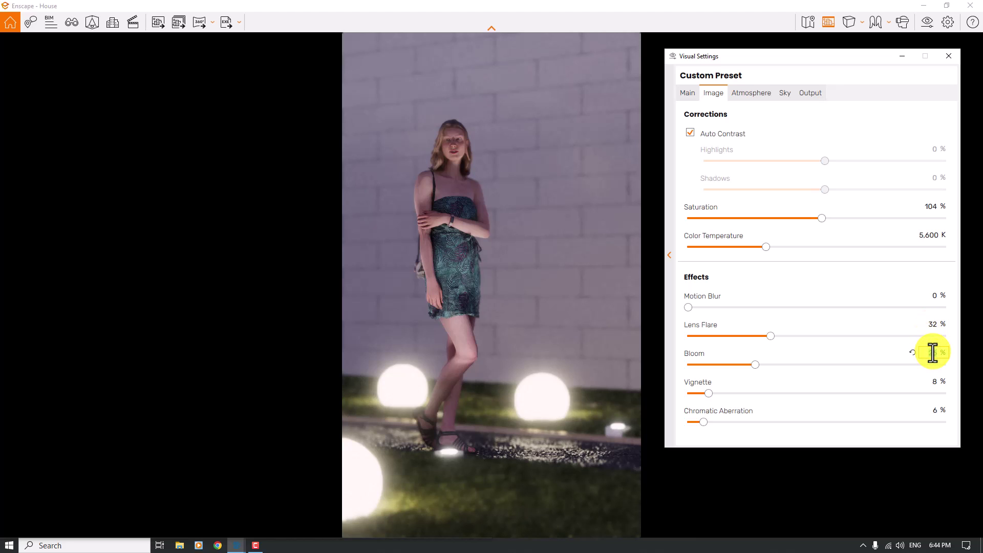
{"action": "type", "text": "23"}
{"action": "key", "text": "Tab"}
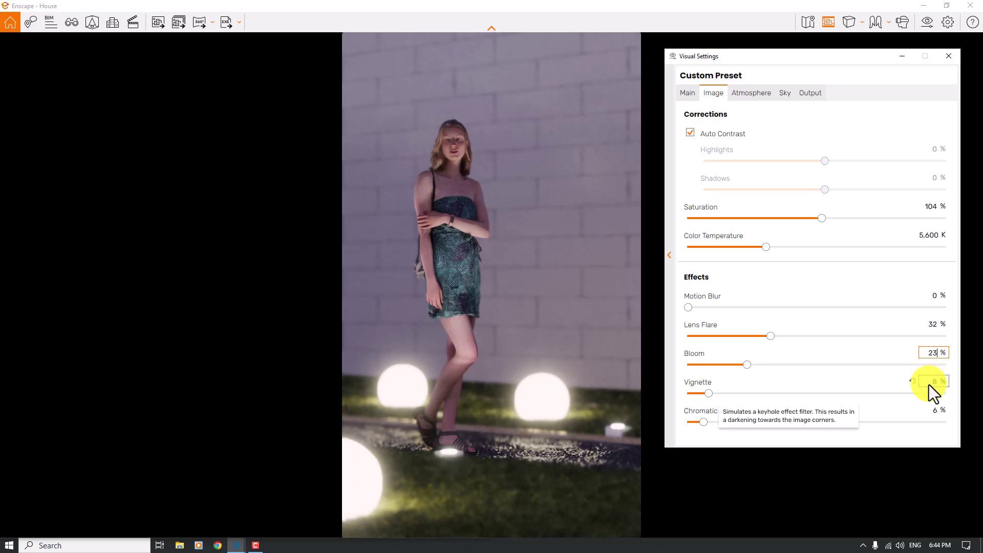
{"action": "key", "text": "Tab"}
- Set the night sky brightness to 124% in the atmosphere illumination settings
{"action": "left_click", "coordinate": [750, 98]}
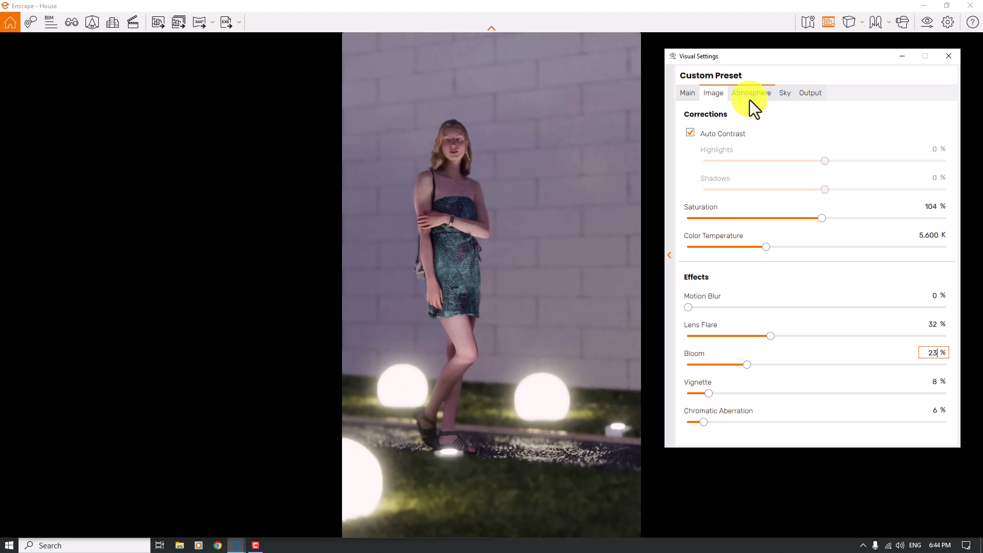
{"action": "left_click", "coordinate": [749, 99]}
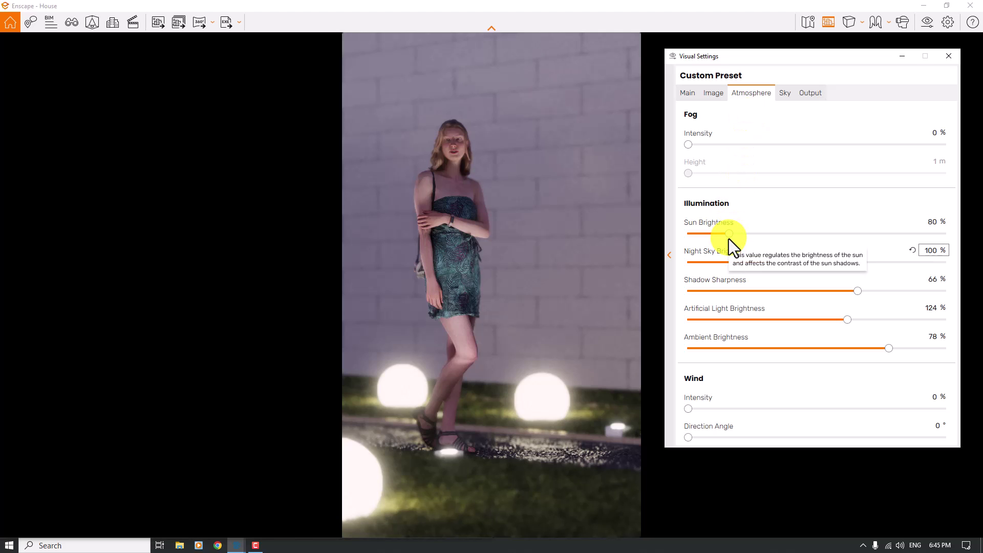
{"action": "left_click", "coordinate": [772, 262]}
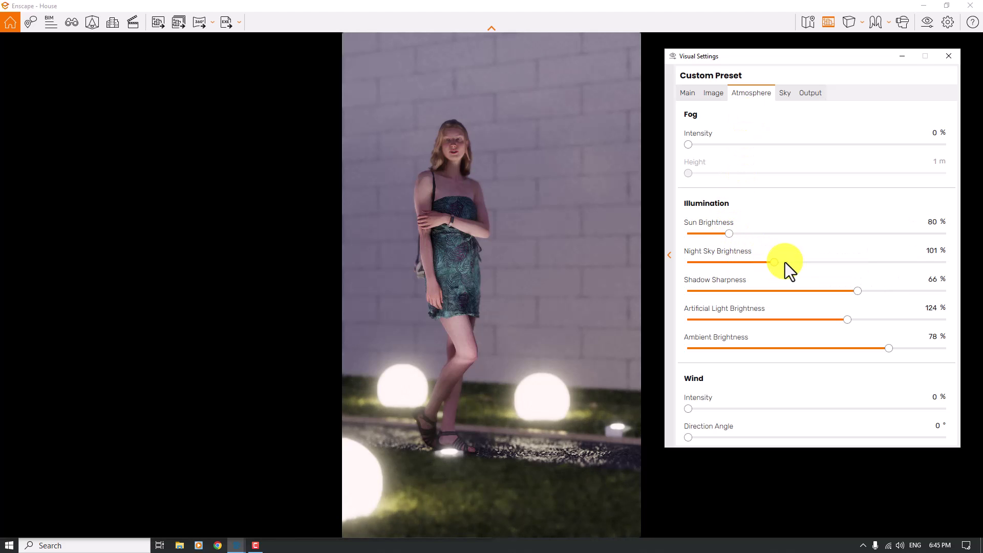
{"action": "left_click", "coordinate": [800, 262]}
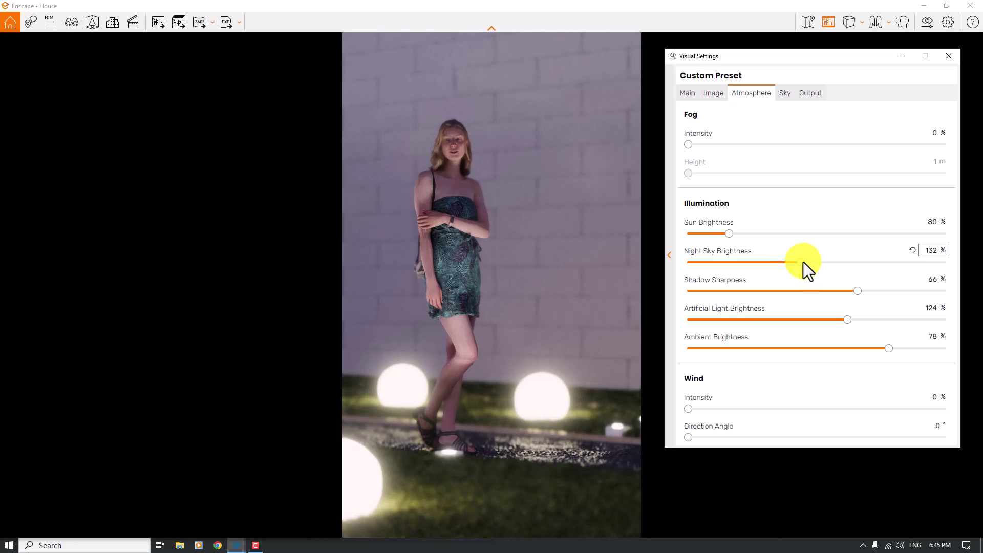
{"action": "left_click", "coordinate": [931, 250]}
{"action": "type", "text": "124"}
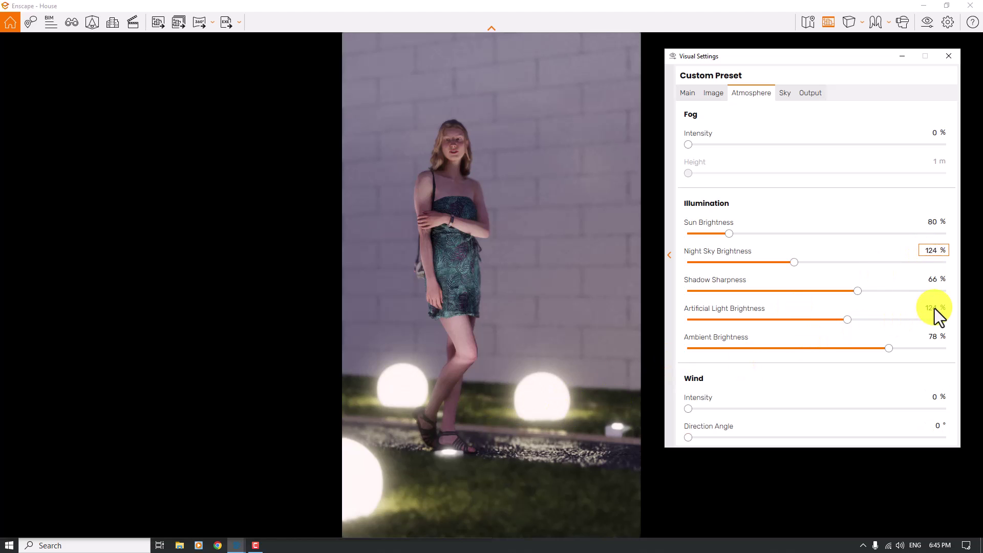
{"action": "key", "text": "Tab"}
- Set the shadow sharpness to 44% and the artificial light brightness to 131%
{"action": "left_click", "coordinate": [932, 280]}
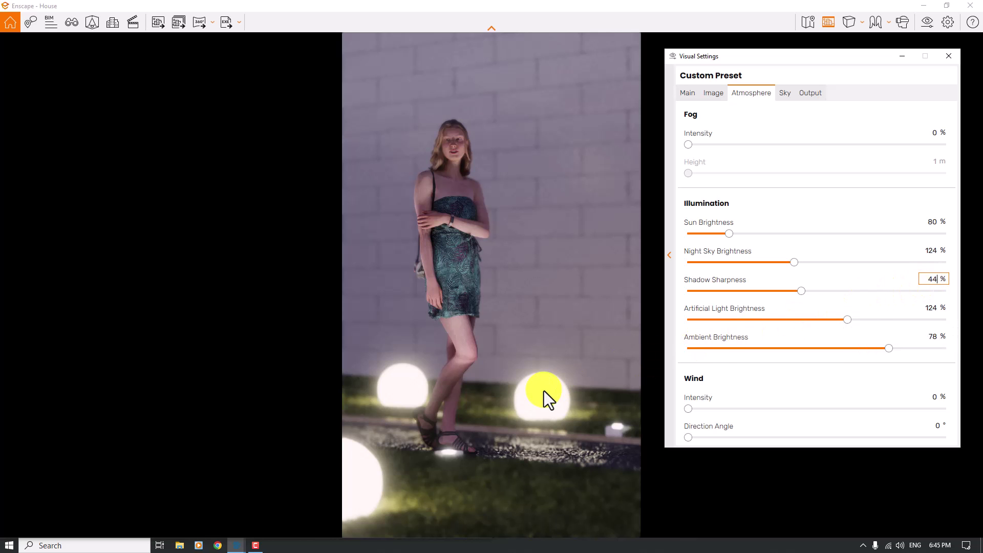
{"action": "left_click", "coordinate": [846, 320]}
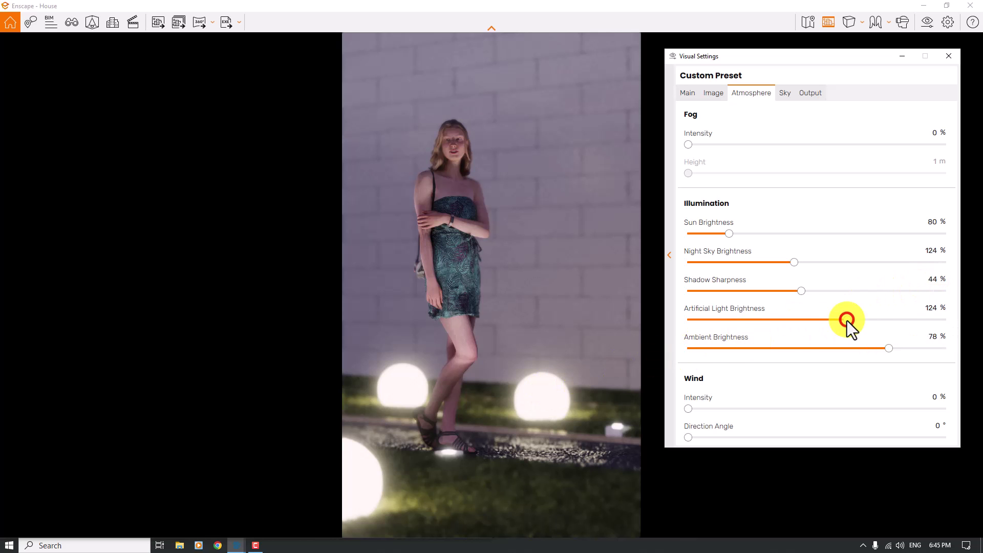
{"action": "left_click", "coordinate": [855, 320]}
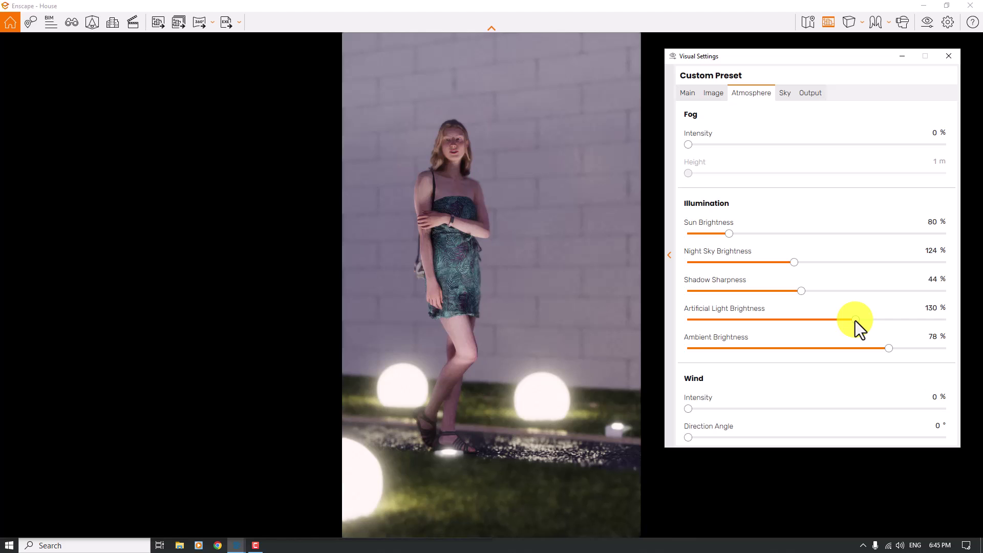
{"action": "left_click", "coordinate": [927, 308]}
{"action": "type", "text": "13"}
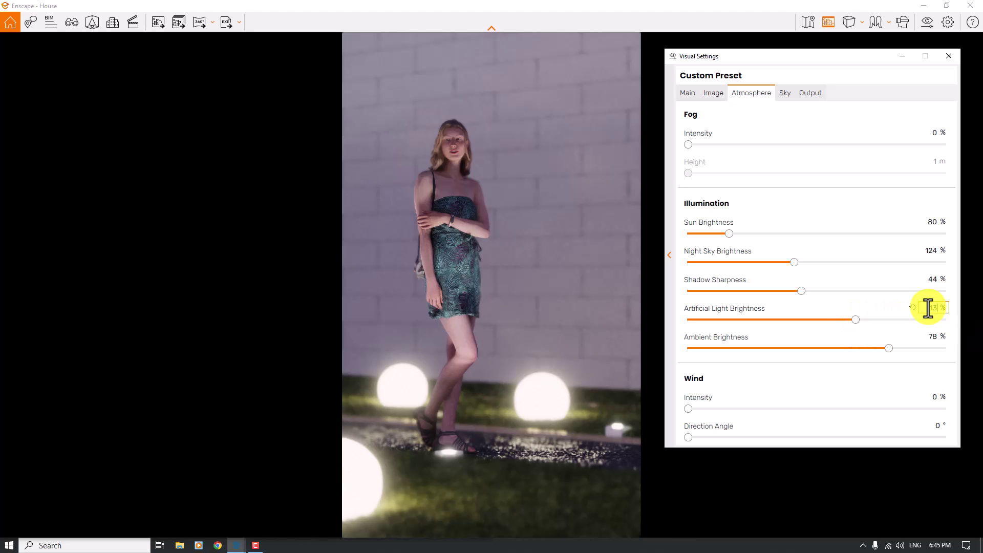
{"action": "key", "text": "Tab"}
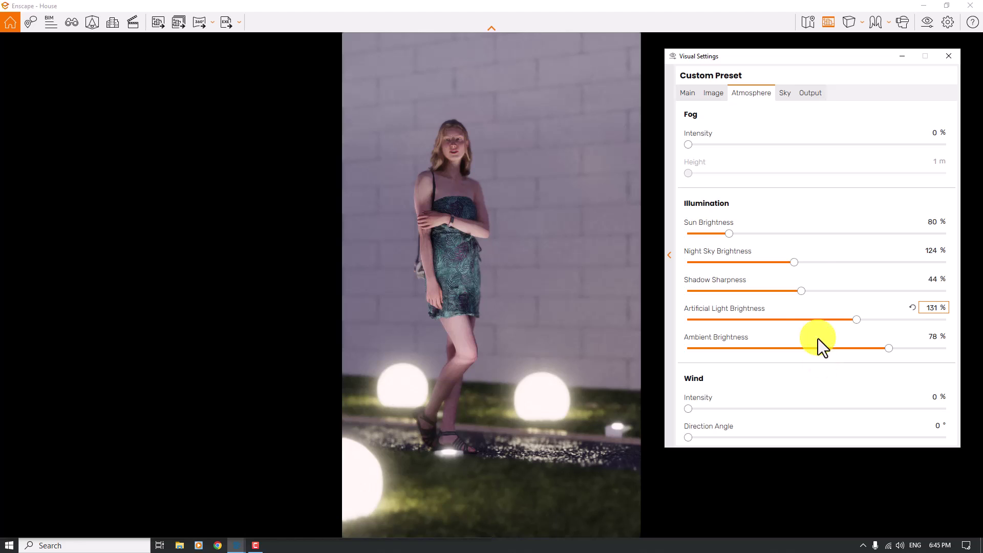
- Look over the sky settings and set the custom output resolution to 1080 × 1600 pixels
{"action": "left_click", "coordinate": [783, 95]}
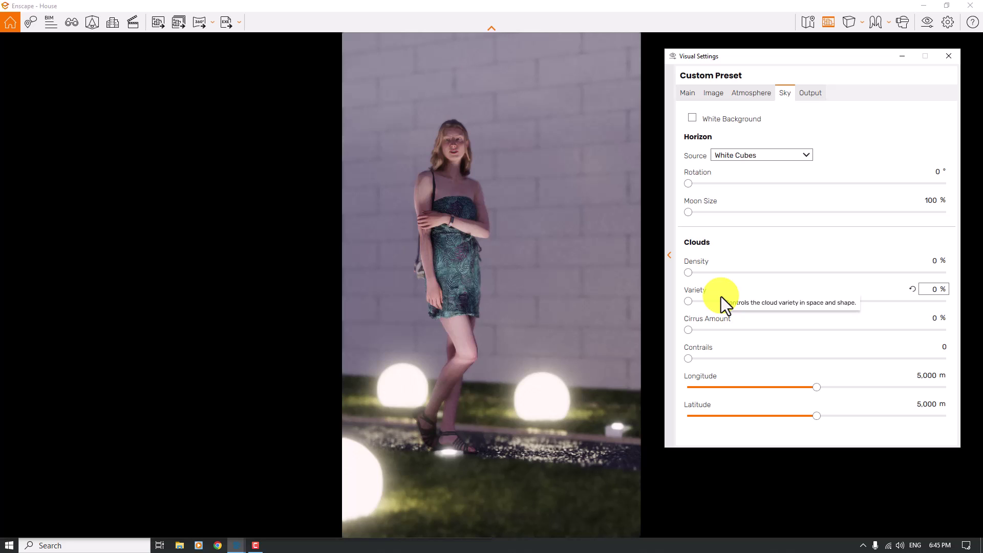
{"action": "left_click", "coordinate": [808, 94]}
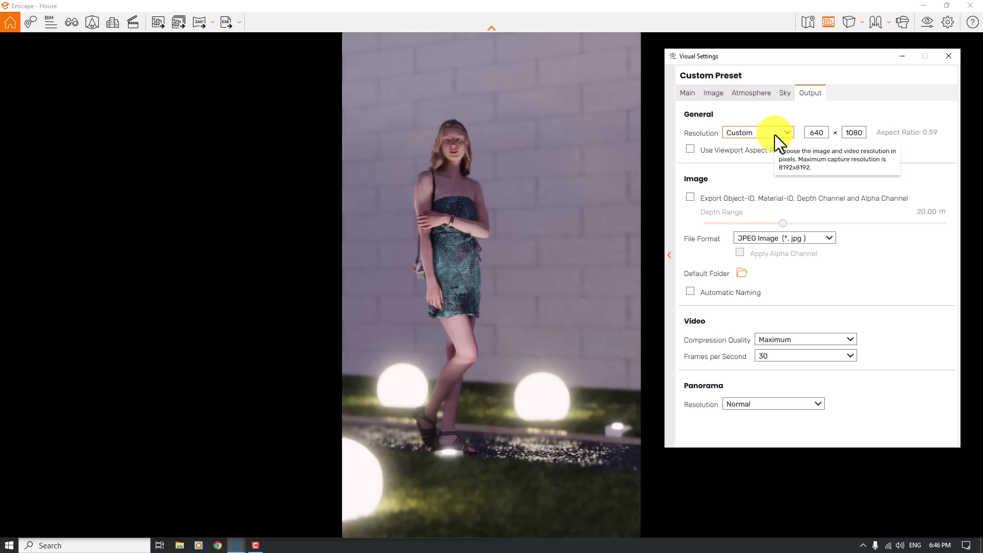
{"action": "double_click", "coordinate": [806, 133]}
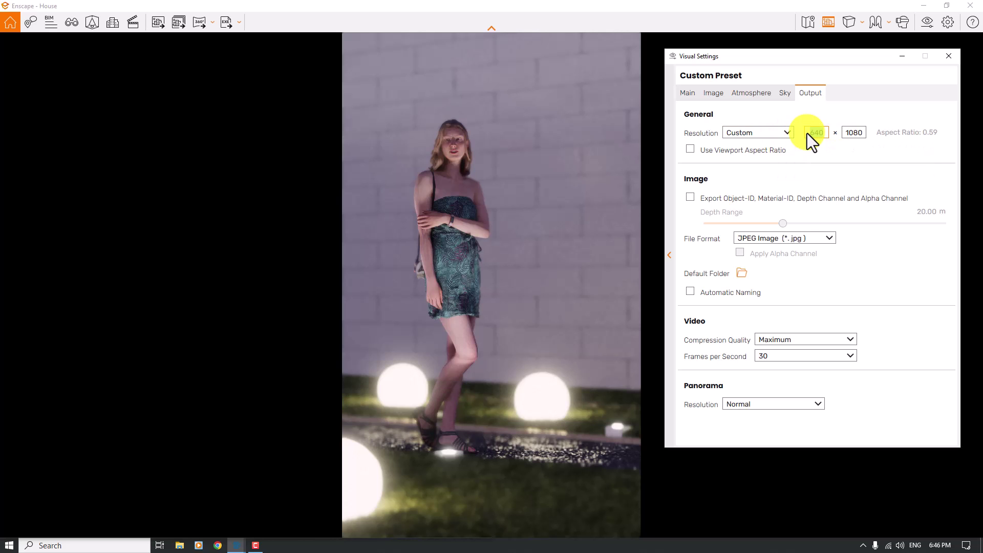
{"action": "type", "text": "1080"}
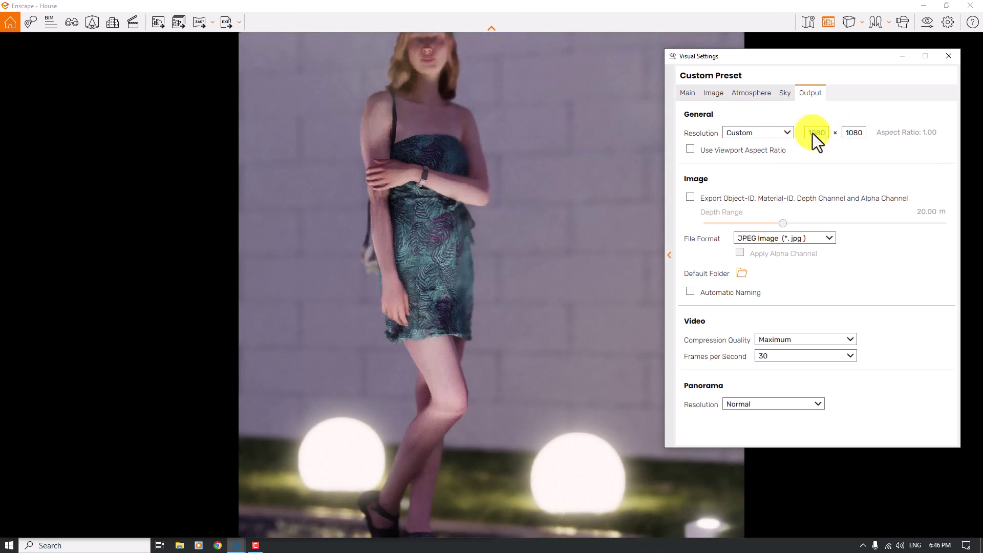
{"action": "double_click", "coordinate": [847, 132]}
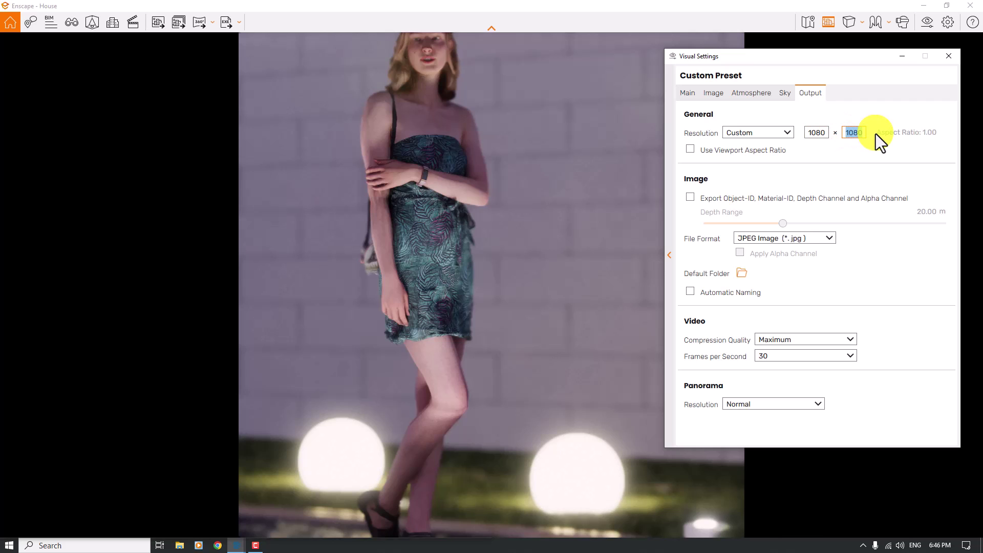
{"action": "type", "text": "1600"}
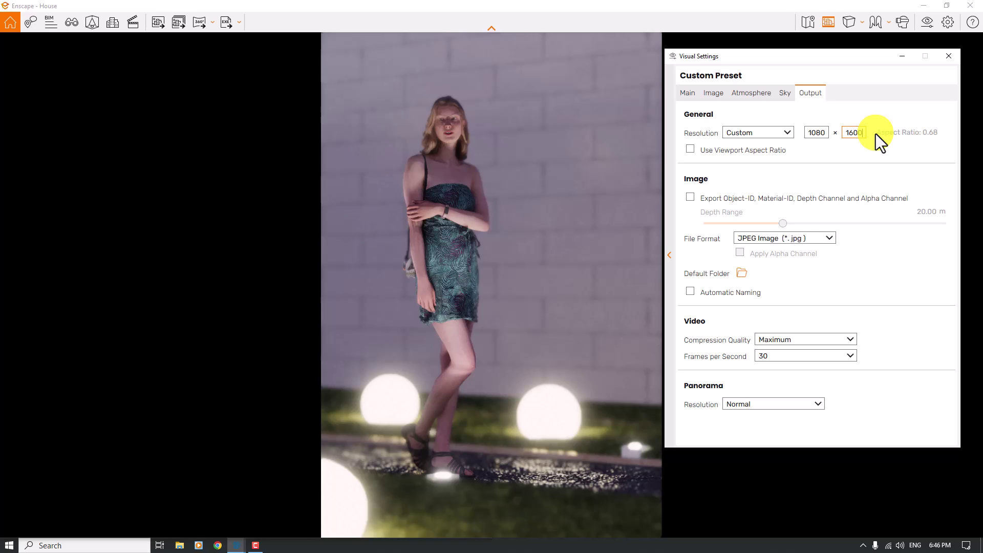
- Set the custom output resolution to 1280 × 1920 pixels
{"action": "double_click", "coordinate": [819, 133]}
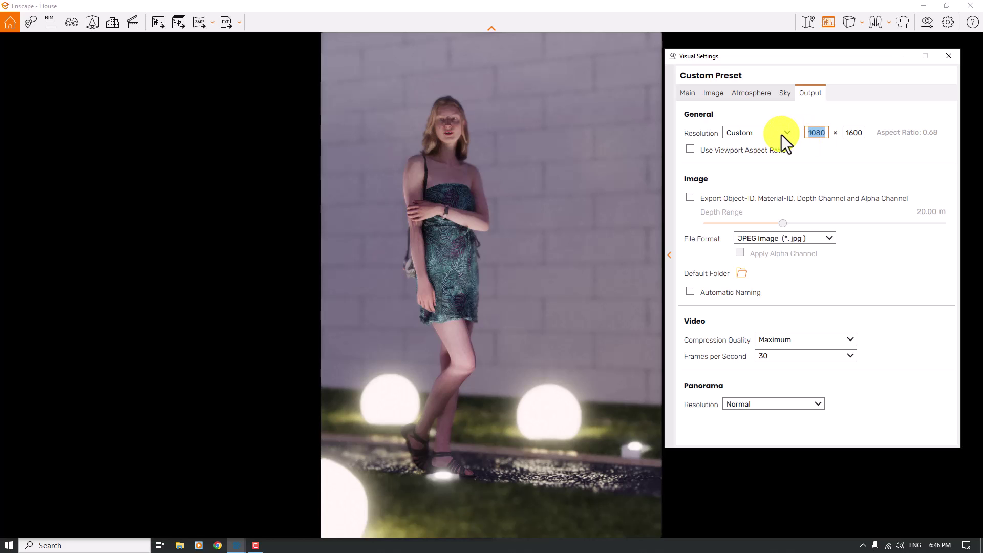
{"action": "type", "text": "1280"}
{"action": "key", "text": "Tab"}
{"action": "type", "text": "19"}
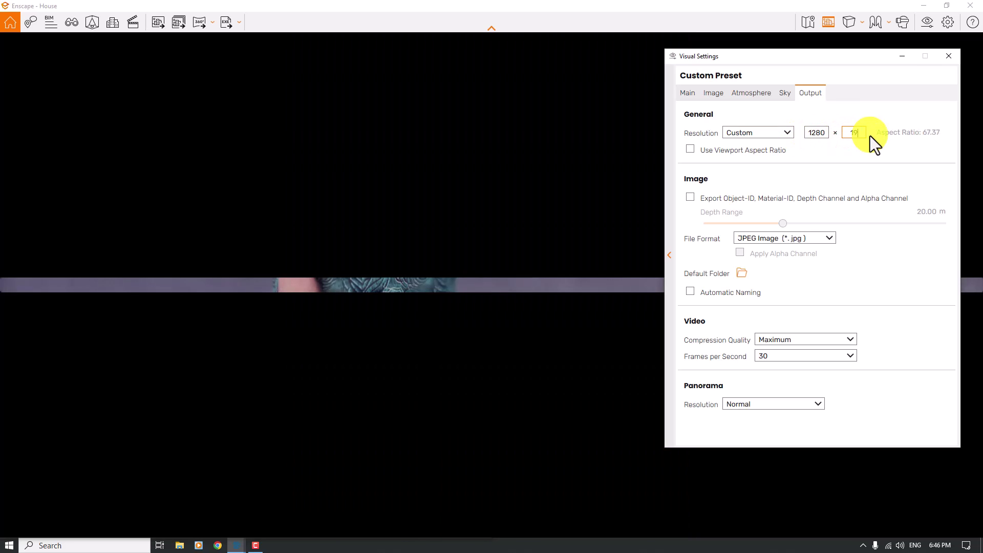
{"action": "type", "text": "20"}
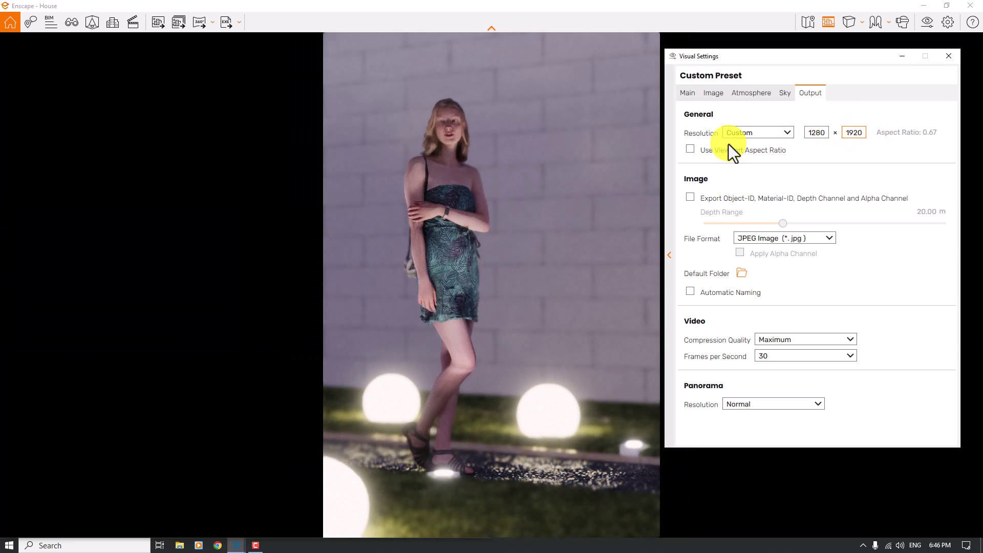
- Choose Portable Network Graphics (*.png) as the file format for image output
{"action": "left_click", "coordinate": [462, 158]}
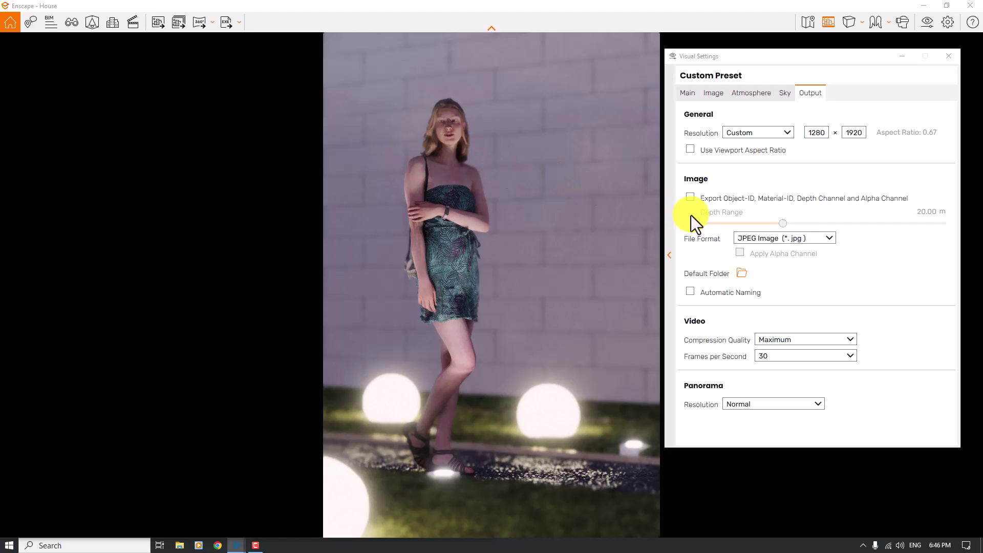
{"action": "left_click", "coordinate": [799, 241]}
{"action": "left_click", "coordinate": [783, 251]}
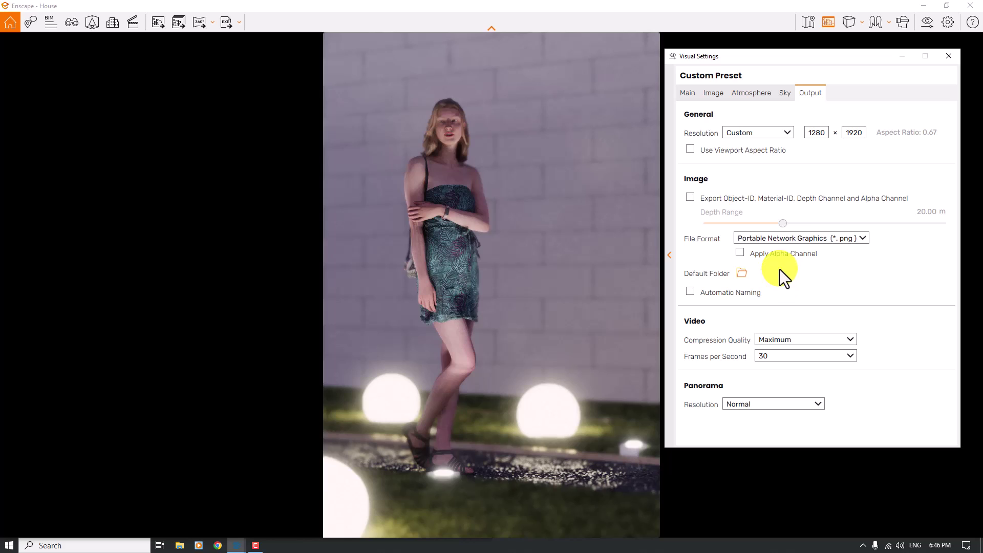
- Set the custom output resolution to 1600 × 2400 pixels
{"action": "double_click", "coordinate": [823, 132]}
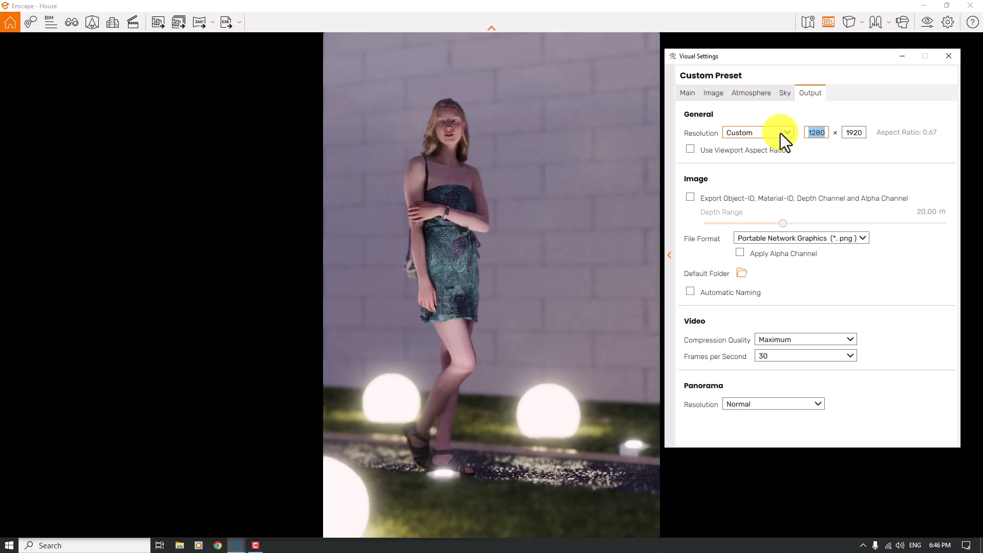
{"action": "type", "text": "1600"}
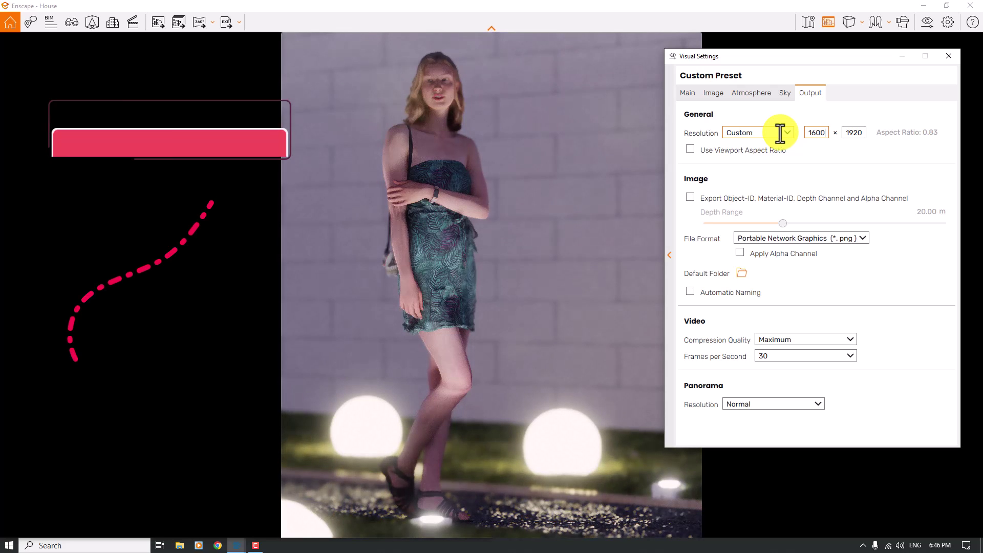
{"action": "double_click", "coordinate": [853, 133]}
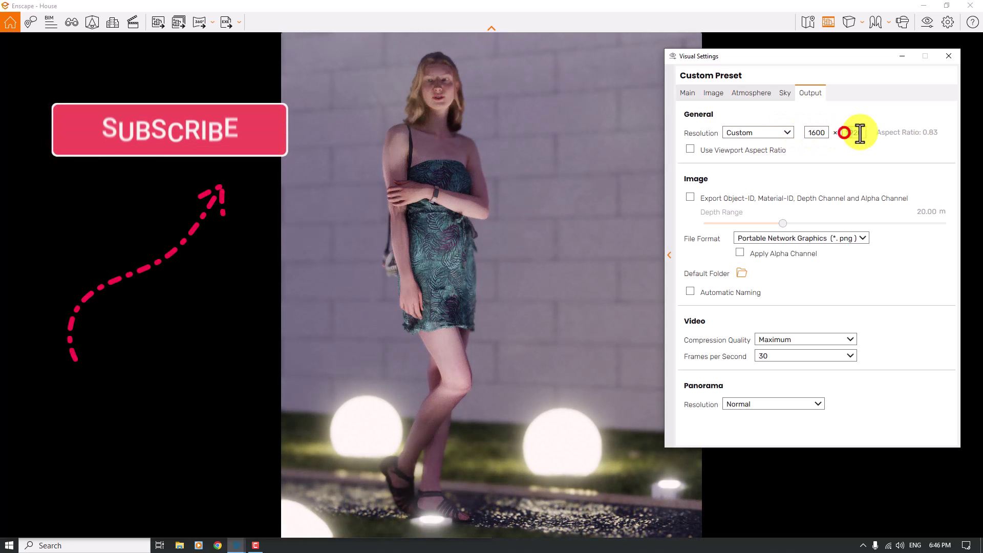
{"action": "type", "text": "2200"}
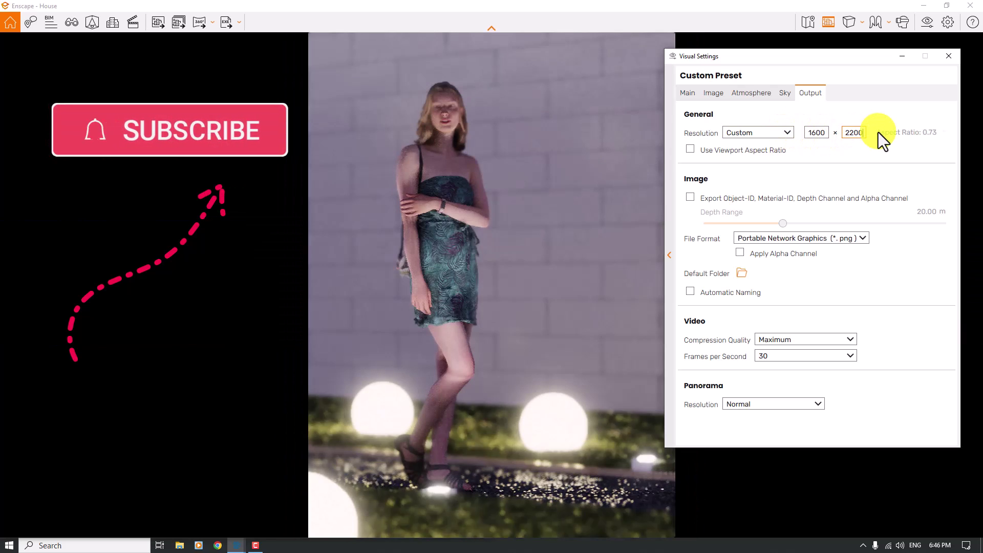
{"action": "key", "text": "BackSpace"}
{"action": "key", "text": "BackSpace"}
{"action": "key", "text": "BackSpace"}
{"action": "type", "text": "400"}
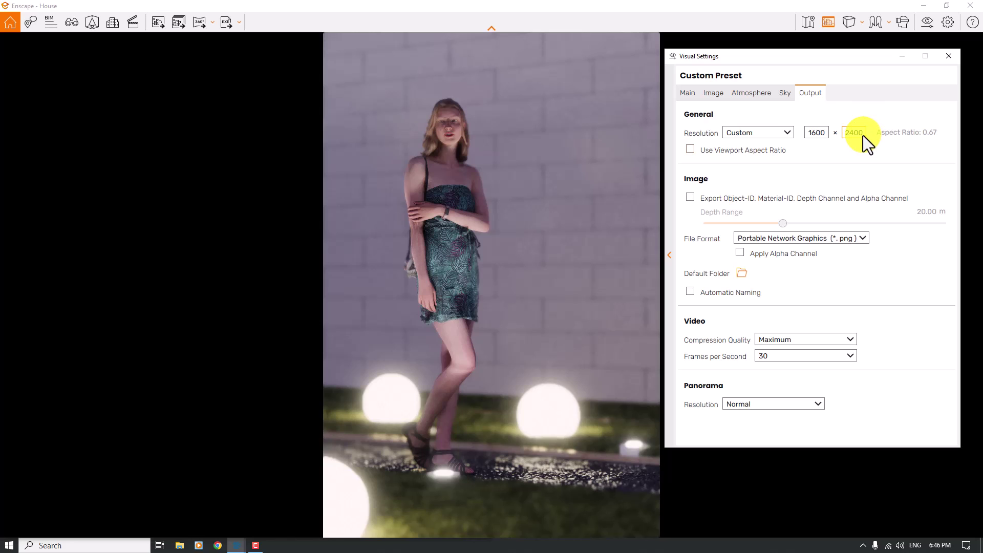
- Set the custom output resolution to 1920 × 2560 pixels, check the main camera settings and close the visual settings
{"action": "double_click", "coordinate": [848, 137]}
{"action": "type", "text": "2560"}
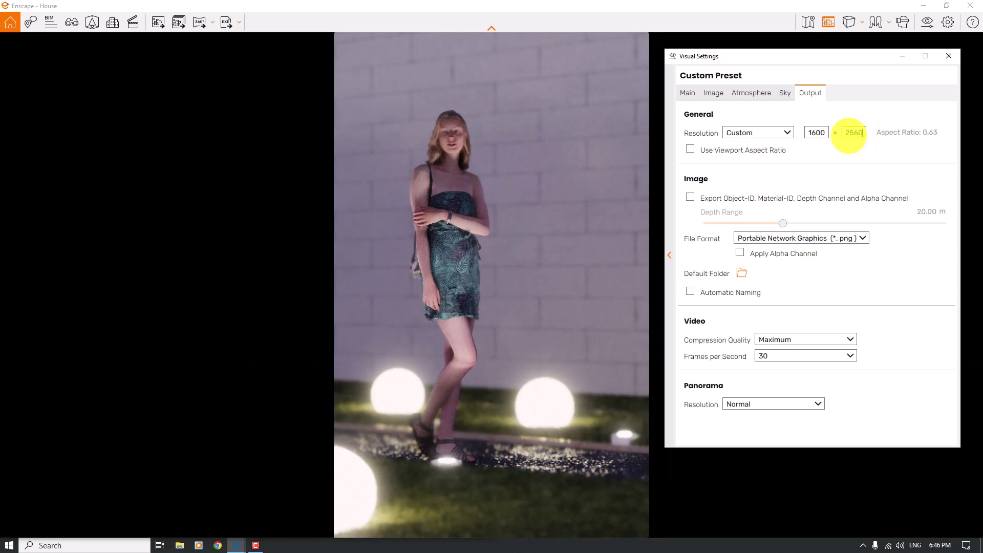
{"action": "double_click", "coordinate": [825, 137]}
{"action": "type", "text": "1920"}
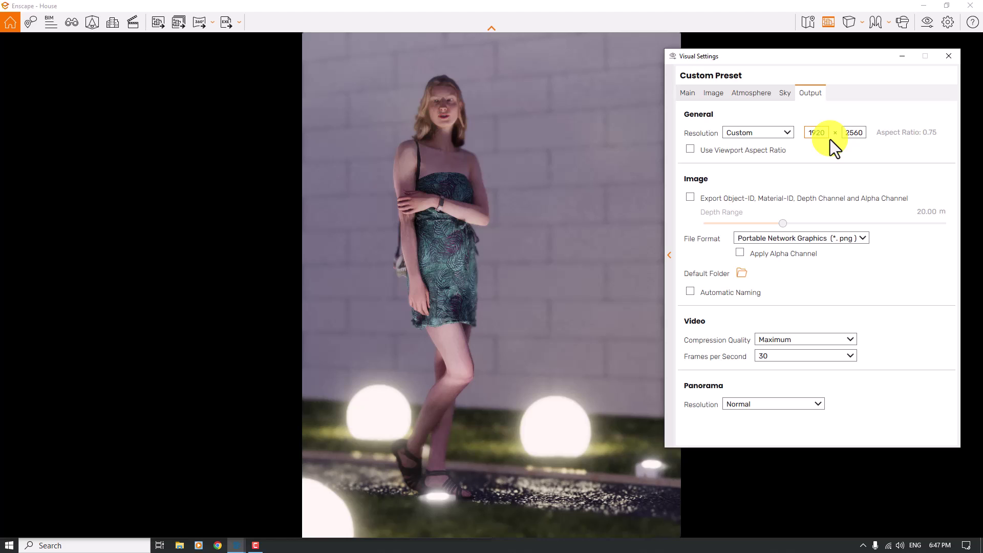
{"action": "left_click", "coordinate": [688, 93]}
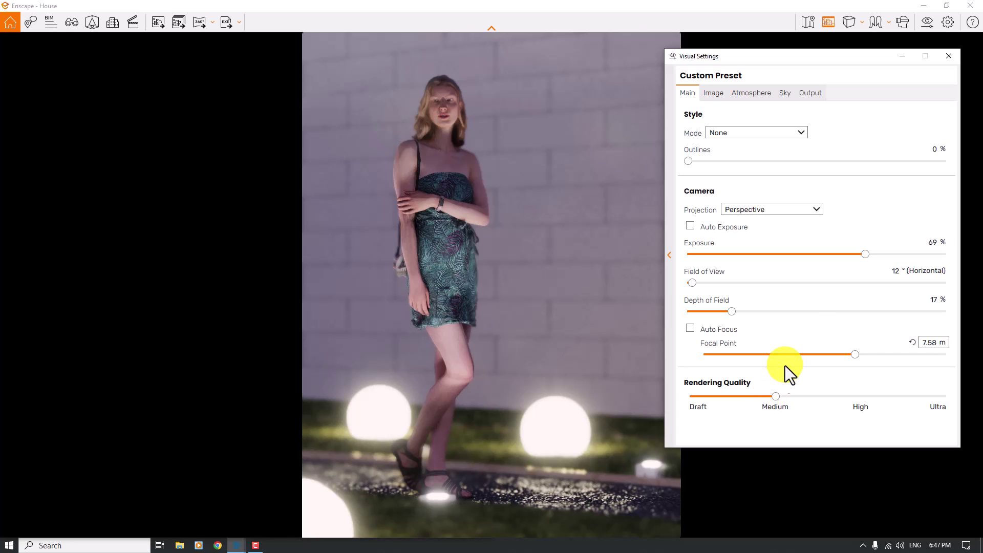
{"action": "left_click", "coordinate": [947, 56]}
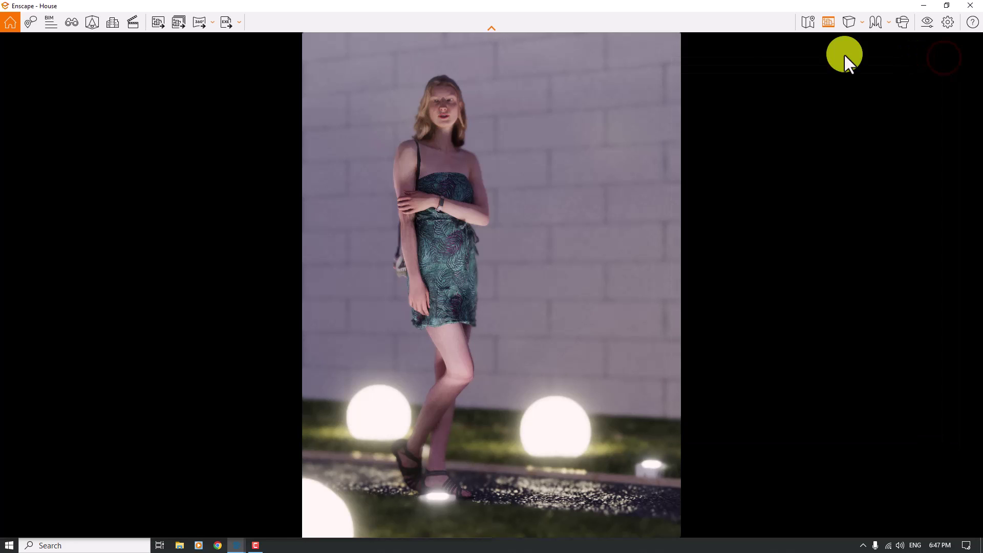
- Open the Asset Library and move the standing woman along the path to Z -29.777
{"action": "left_click", "coordinate": [93, 27]}
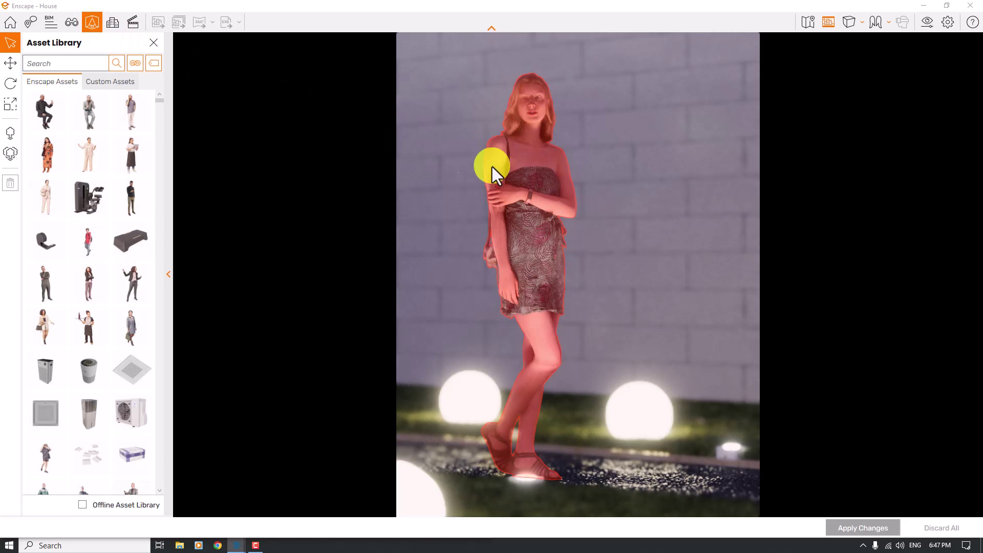
{"action": "left_click", "coordinate": [521, 176]}
{"action": "left_click", "coordinate": [11, 63]}
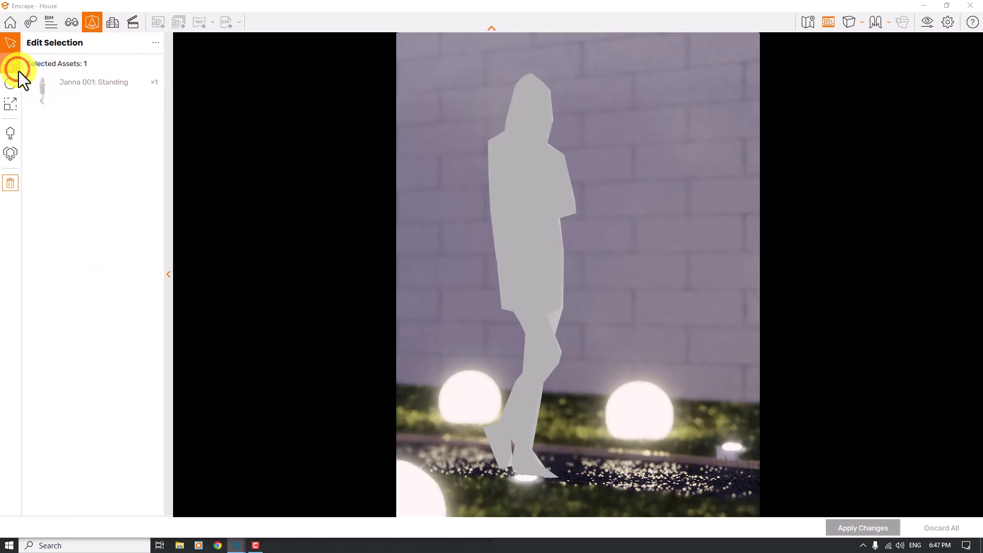
{"action": "left_click_drag", "start_coordinate": [528, 465], "coordinate": [544, 477]}
{"action": "left_click_drag", "start_coordinate": [544, 477], "coordinate": [573, 481]}
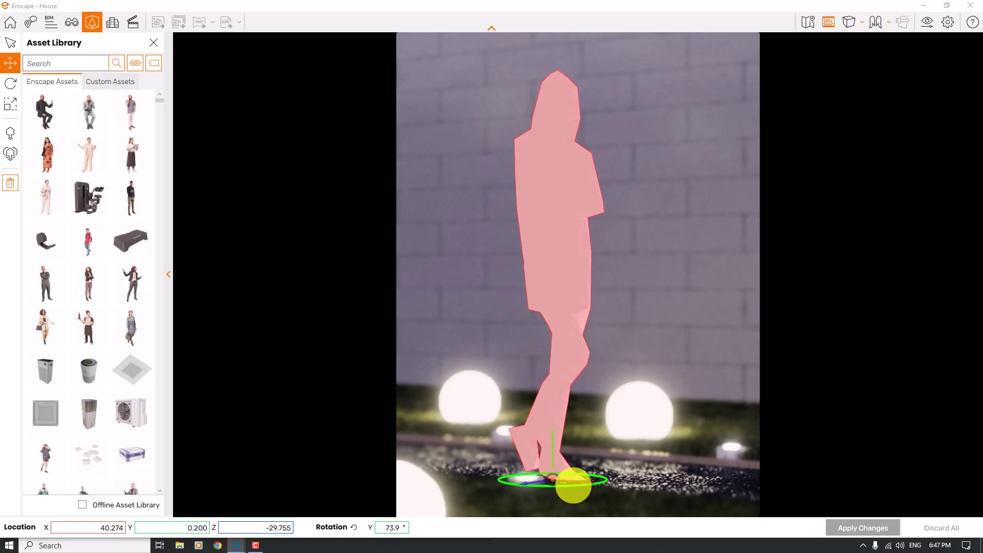
{"action": "left_click", "coordinate": [533, 482]}
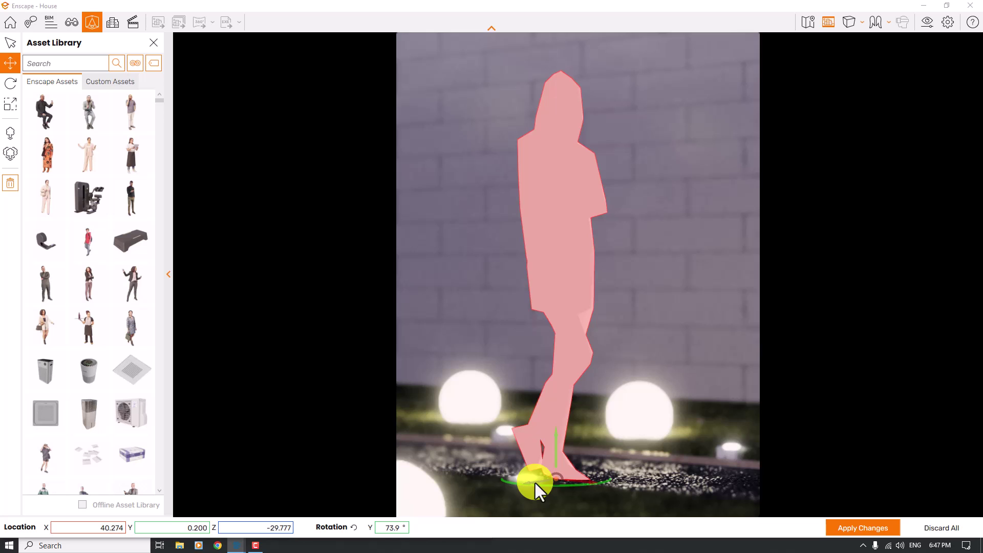
- Rotate the woman about the Y axis to 61.3° and apply the changes to the model
{"action": "left_click", "coordinate": [11, 83]}
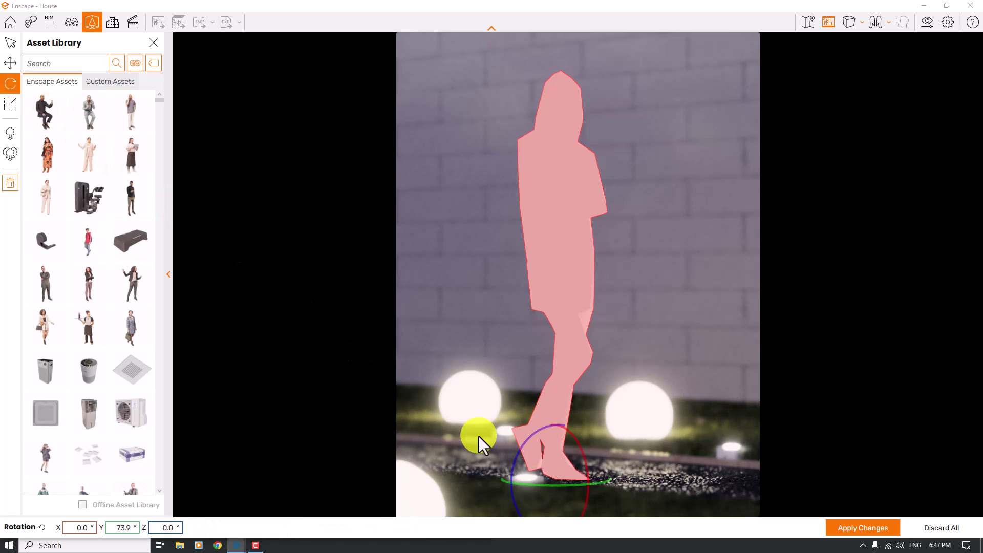
{"action": "left_click_drag", "start_coordinate": [543, 484], "coordinate": [544, 483]}
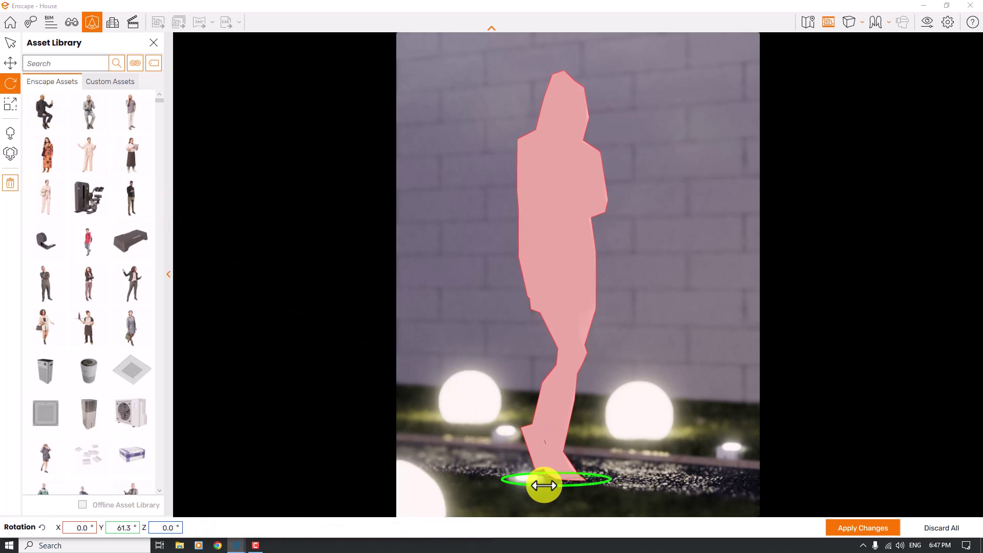
{"action": "left_click", "coordinate": [863, 527]}
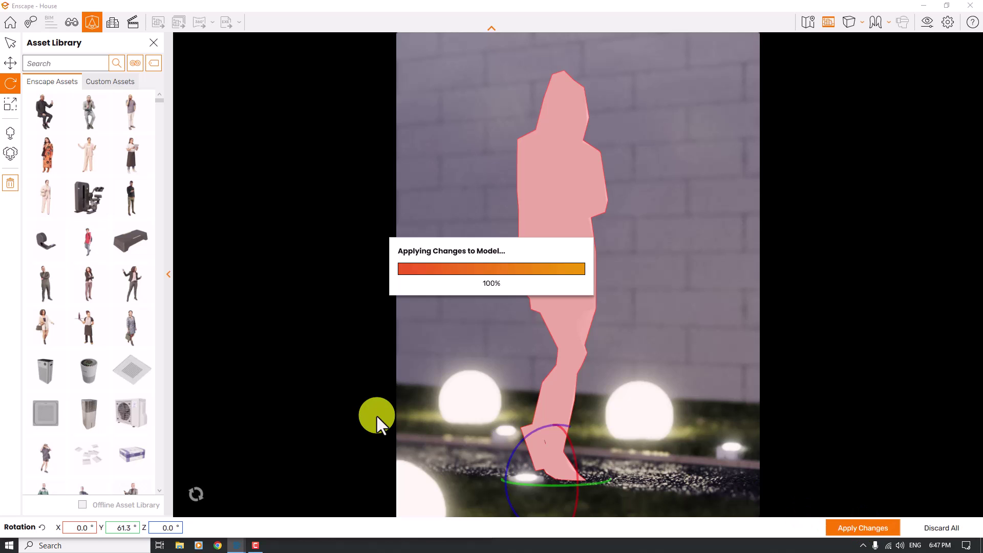
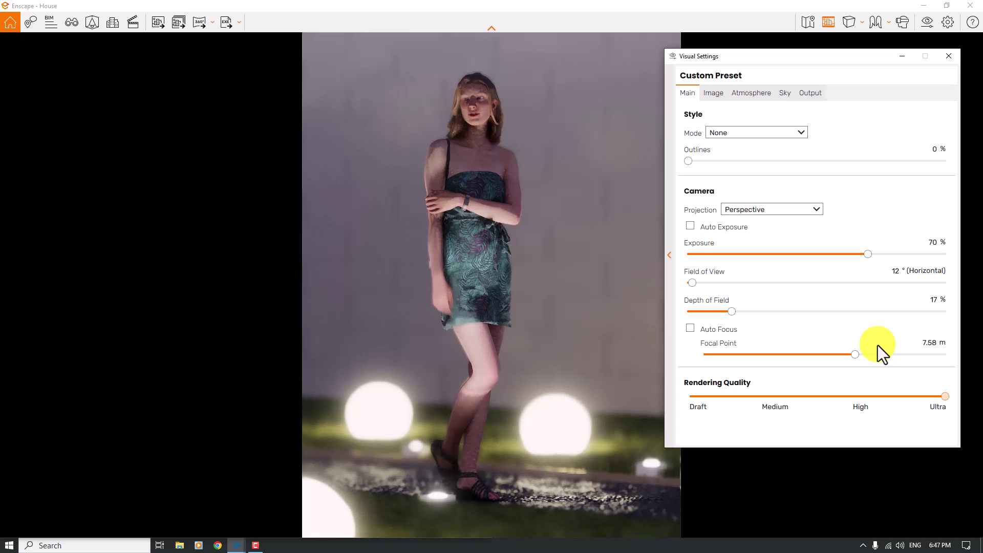
- Set the image's bloom to 19% and lens flare to 22%
{"action": "left_click", "coordinate": [712, 91]}
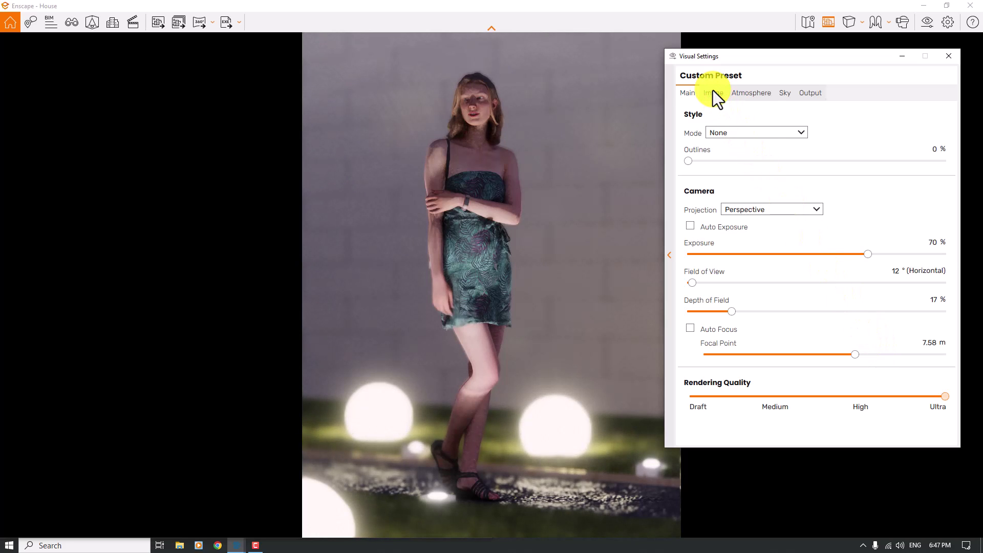
{"action": "left_click", "coordinate": [932, 353]}
{"action": "type", "text": "19"}
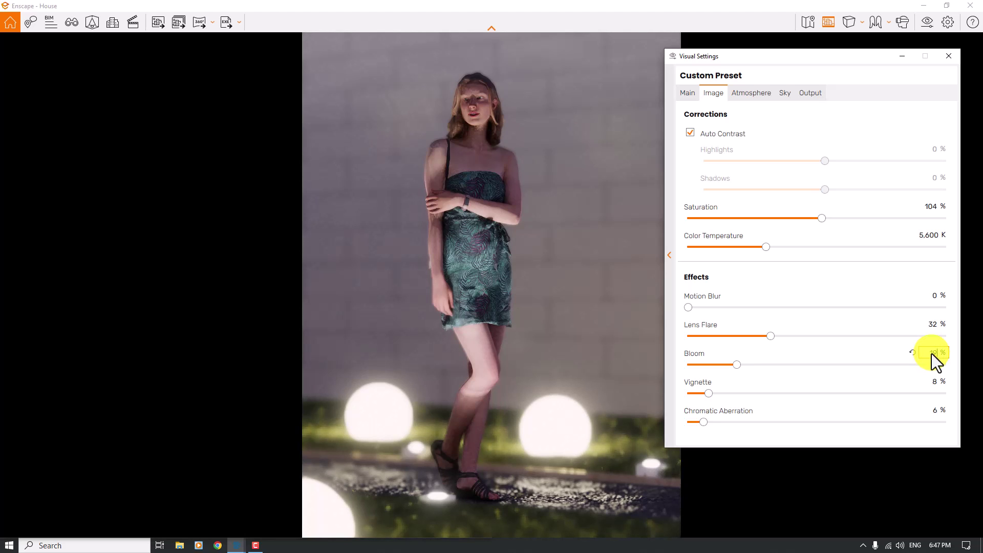
{"action": "left_click", "coordinate": [934, 324]}
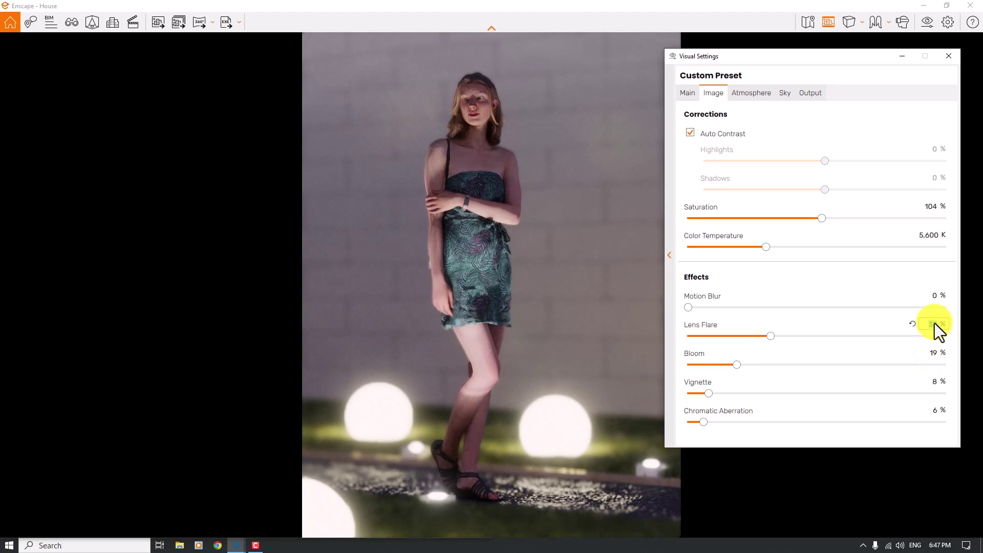
{"action": "type", "text": "22"}
{"action": "key", "text": "shift+Tab"}
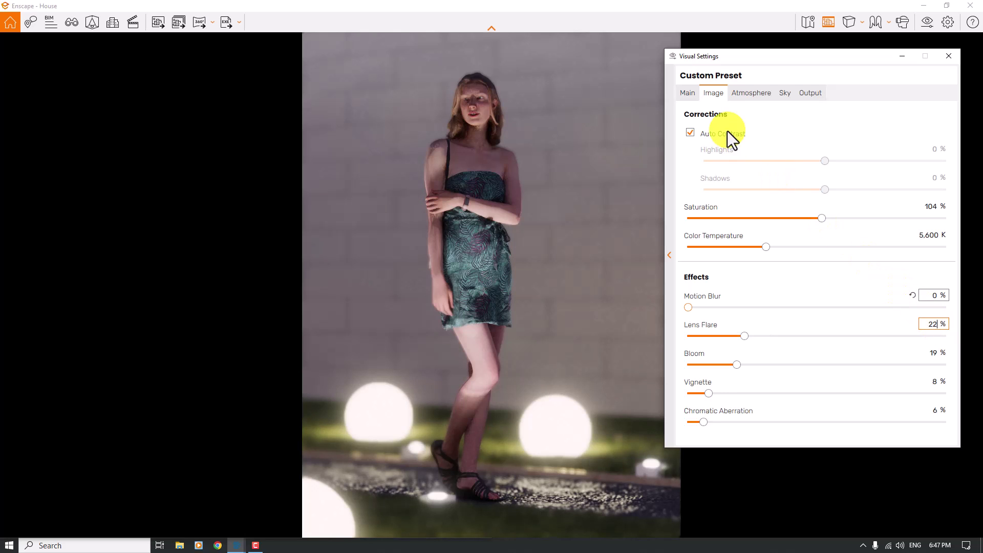
- Set the image's color temperature to 5,700 K
{"action": "left_click", "coordinate": [686, 93]}
{"action": "left_click", "coordinate": [711, 96]}
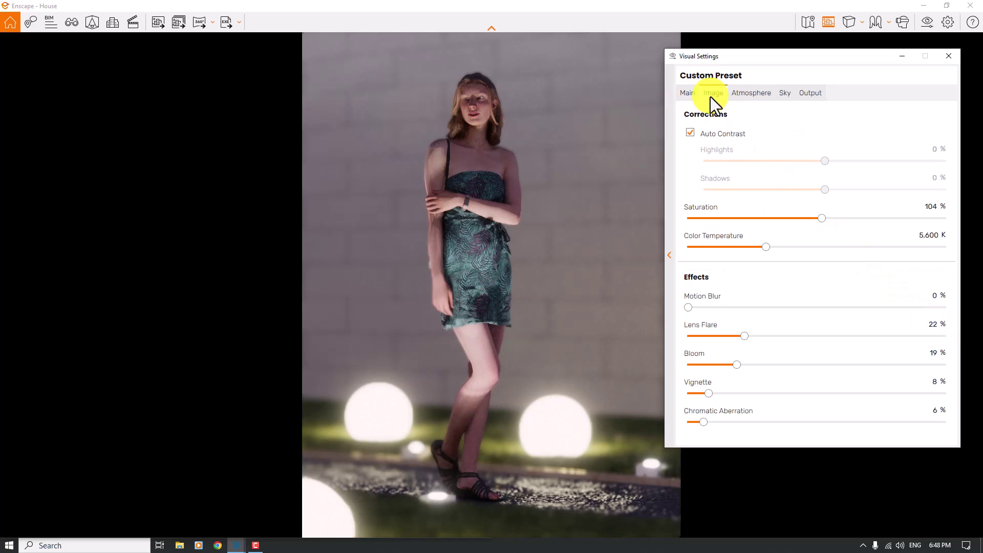
{"action": "left_click_drag", "start_coordinate": [764, 247], "coordinate": [755, 247]}
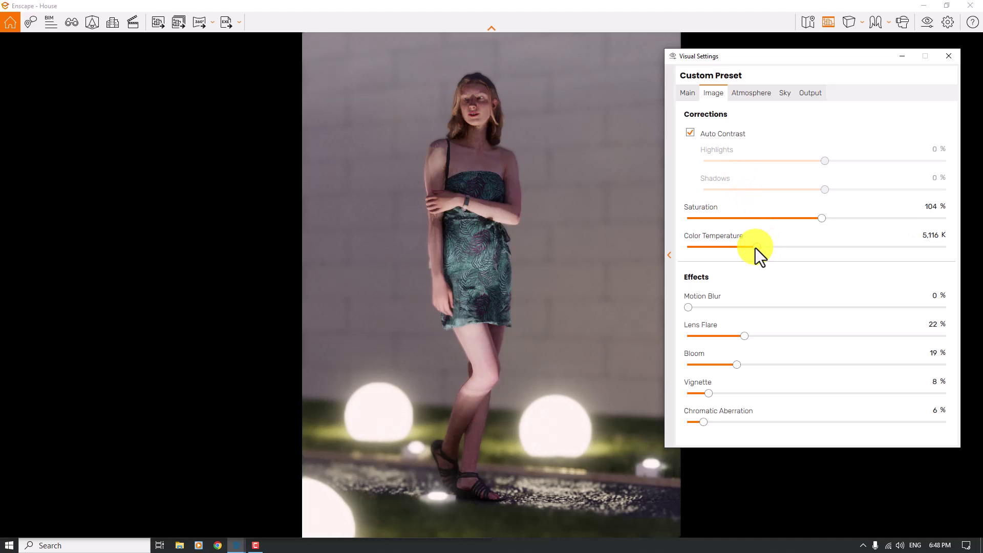
{"action": "left_click", "coordinate": [928, 235]}
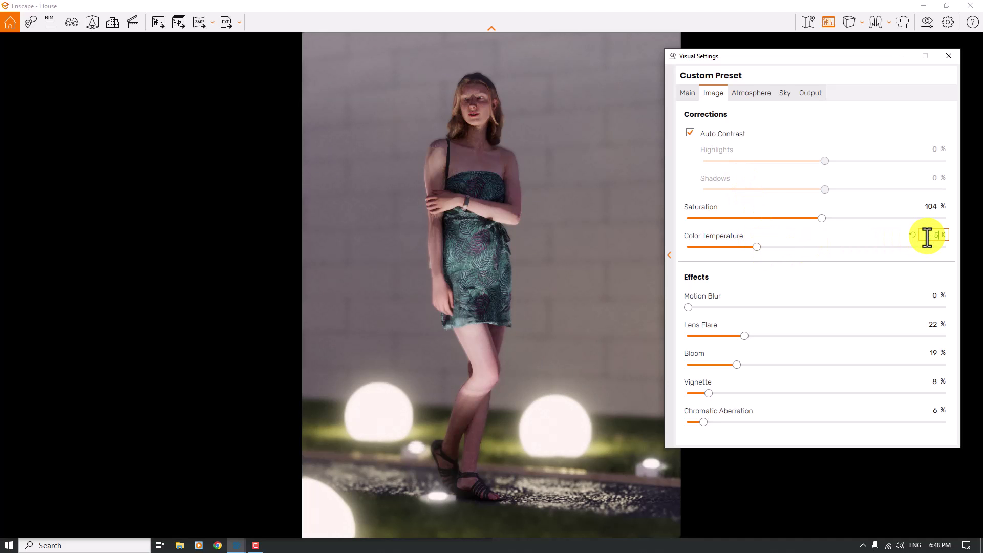
{"action": "type", "text": "5900"}
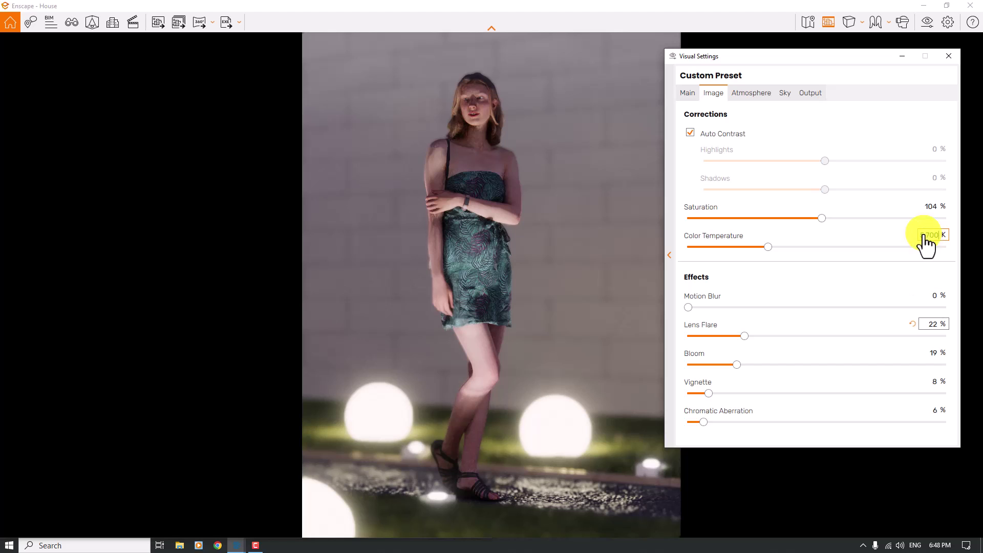
- Look over the atmosphere settings, set the camera's depth of field to 14% and close the visual settings
{"action": "left_click", "coordinate": [751, 93]}
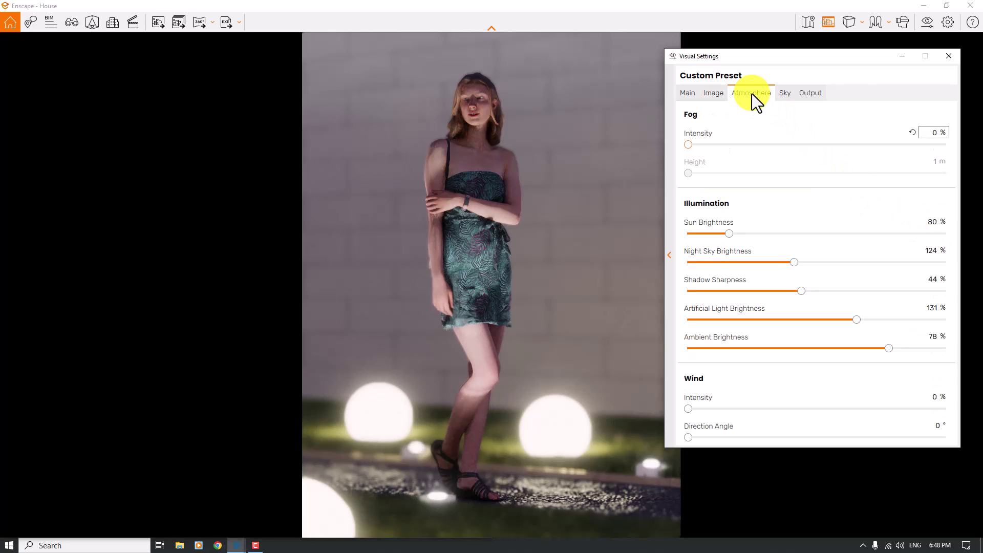
{"action": "left_click", "coordinate": [693, 97]}
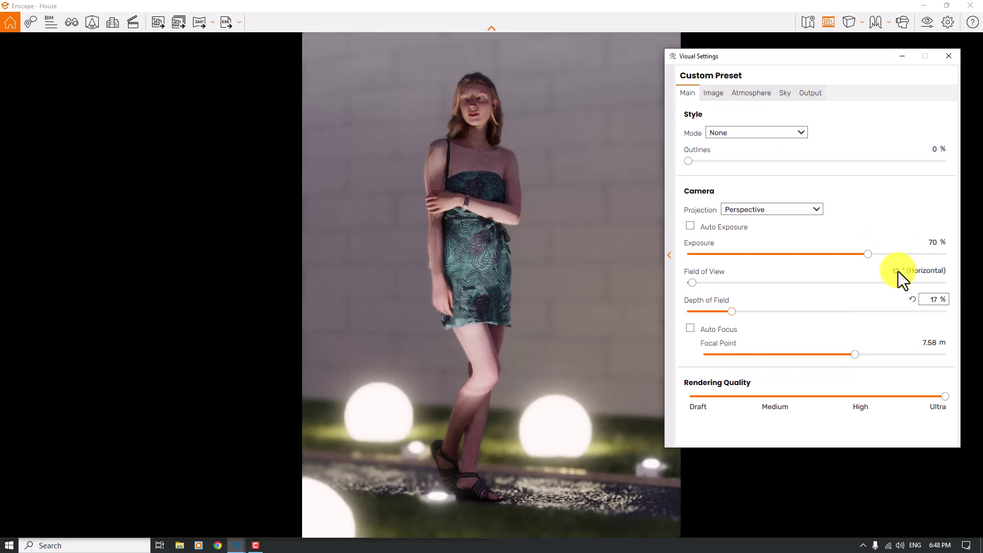
{"action": "left_click", "coordinate": [931, 302]}
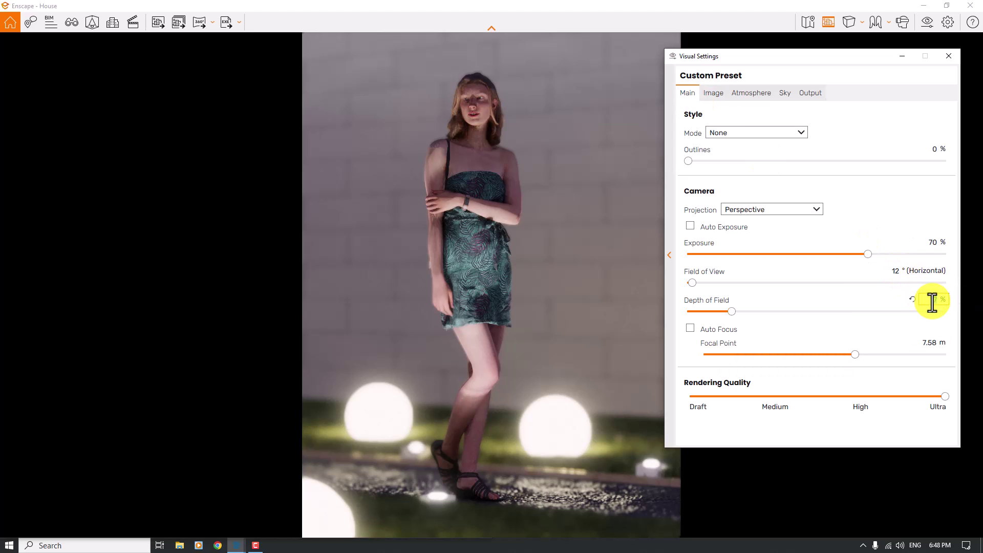
{"action": "scroll", "coordinate": [932, 302], "scroll_direction": "down", "scroll_amount": 3}
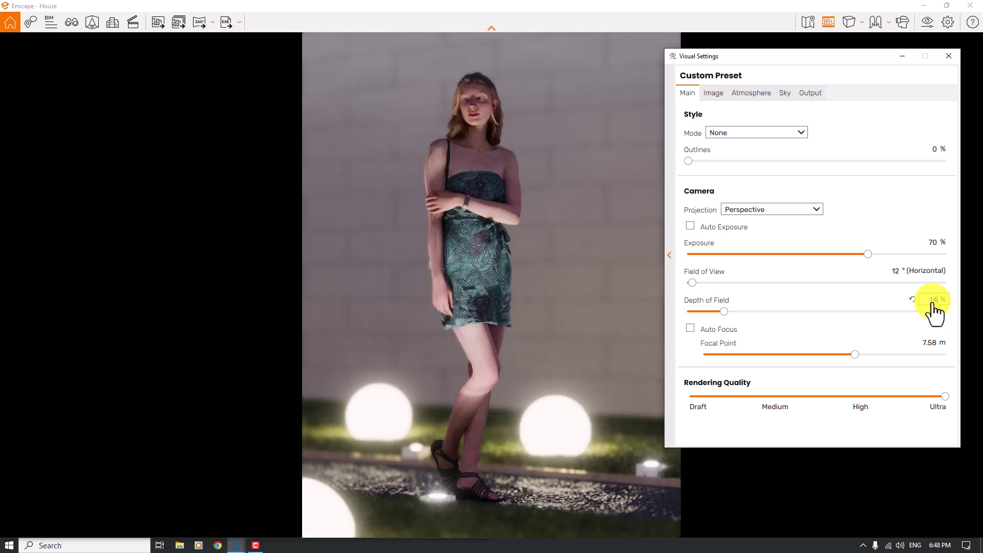
{"action": "left_click", "coordinate": [948, 55]}
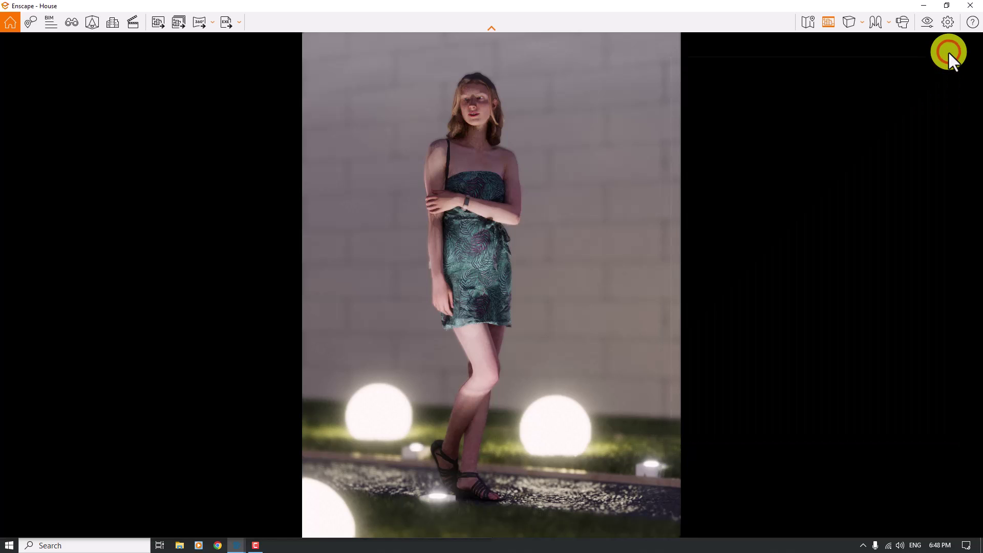
- Move the woman along the path to Z -29.837, apply the changes and close the Asset Library
{"action": "left_click", "coordinate": [90, 22]}
{"action": "left_click", "coordinate": [544, 171]}
{"action": "left_click", "coordinate": [8, 65]}
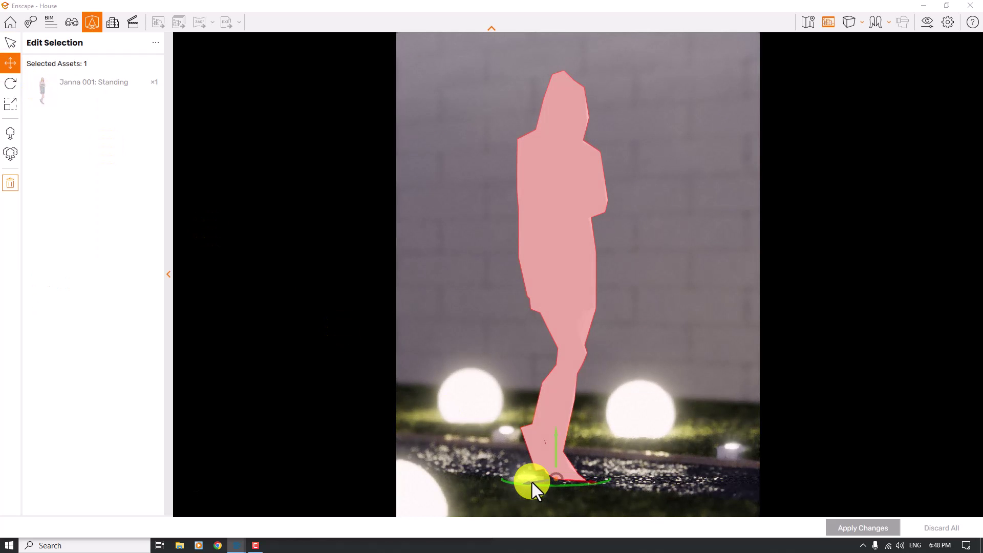
{"action": "left_click_drag", "start_coordinate": [532, 483], "coordinate": [538, 479]}
{"action": "left_click", "coordinate": [839, 527]}
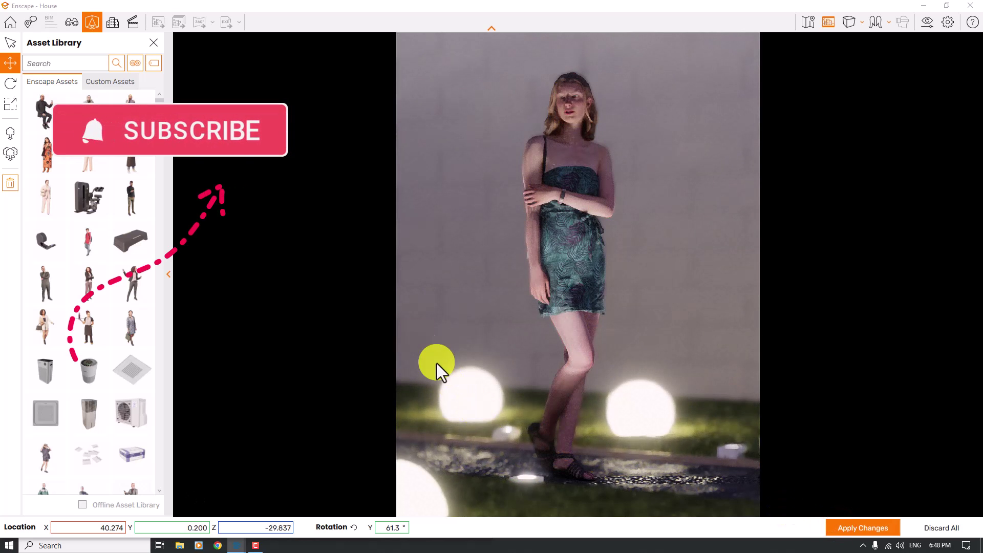
{"action": "left_click", "coordinate": [153, 40]}
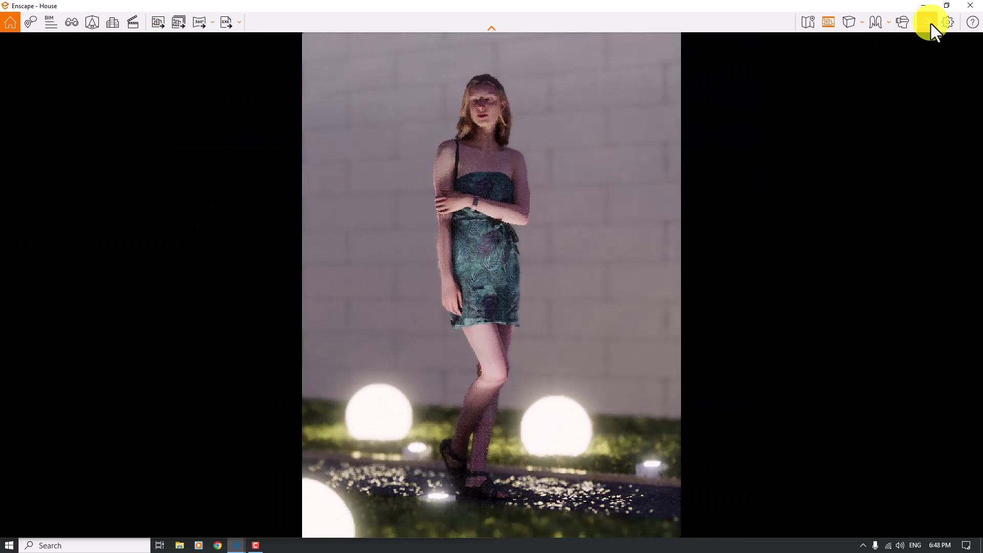
- Set the camera's depth of field to 9% and close the visual settings to see the full shot
{"action": "left_click", "coordinate": [930, 22]}
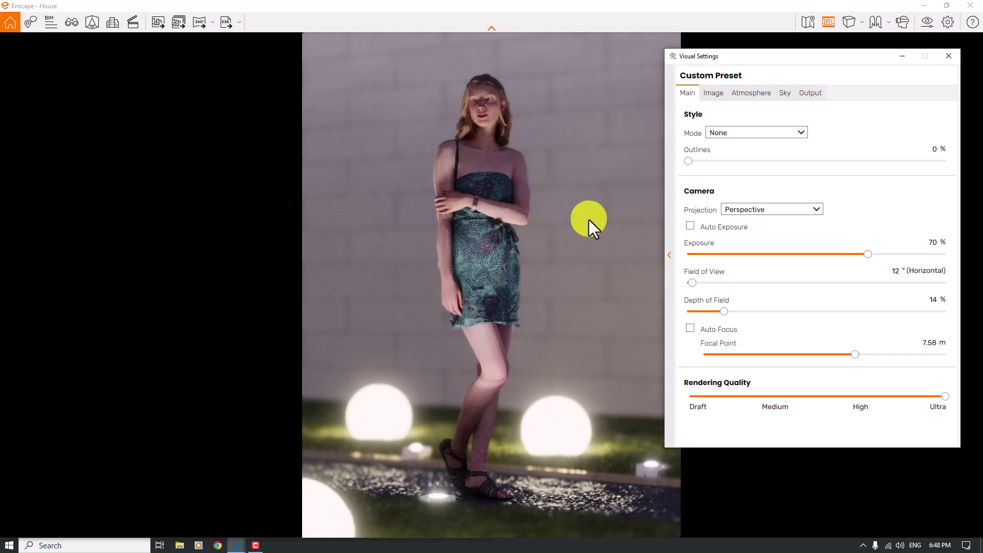
{"action": "left_click", "coordinate": [931, 302]}
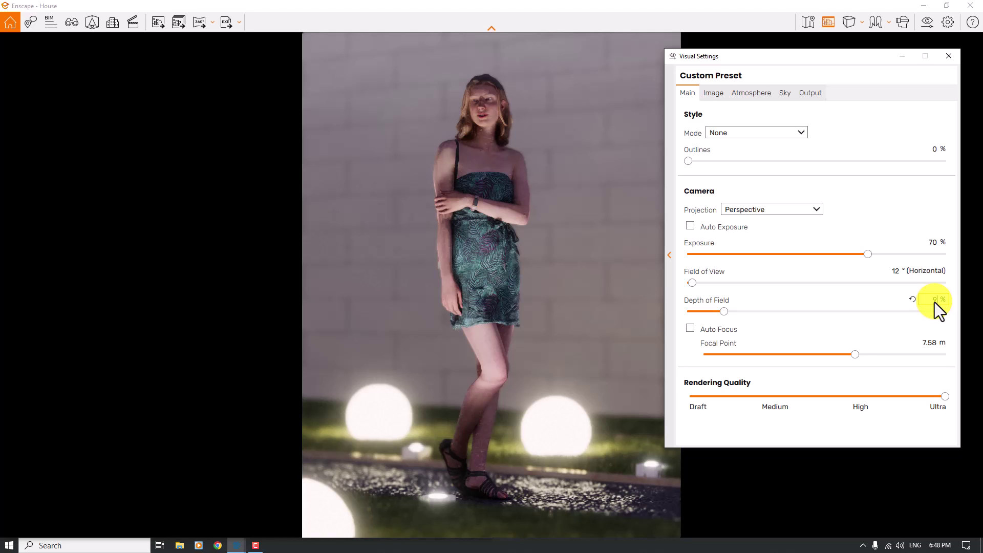
{"action": "type", "text": "9"}
{"action": "key", "text": "Return"}
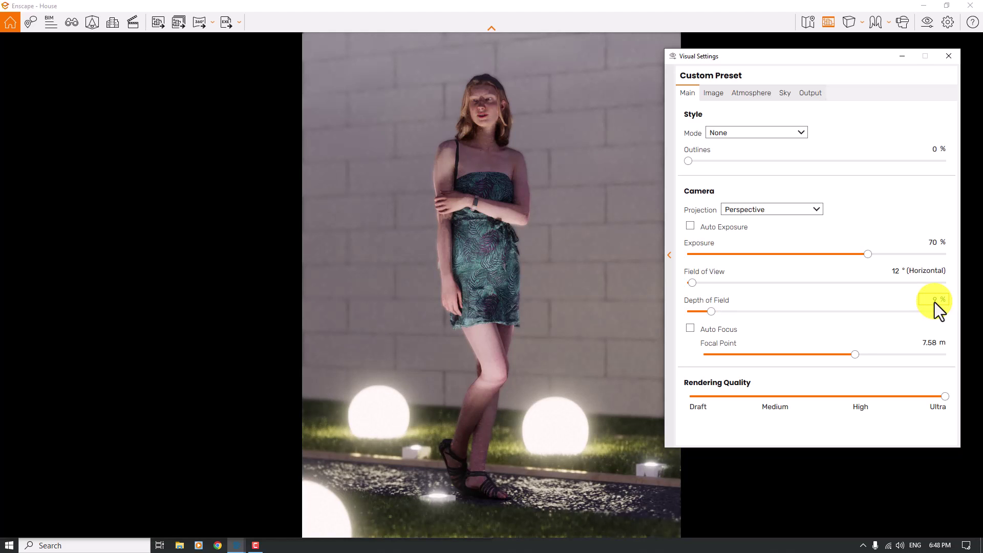
{"action": "left_click", "coordinate": [949, 56]}
{"action": "left_click", "coordinate": [558, 235]}
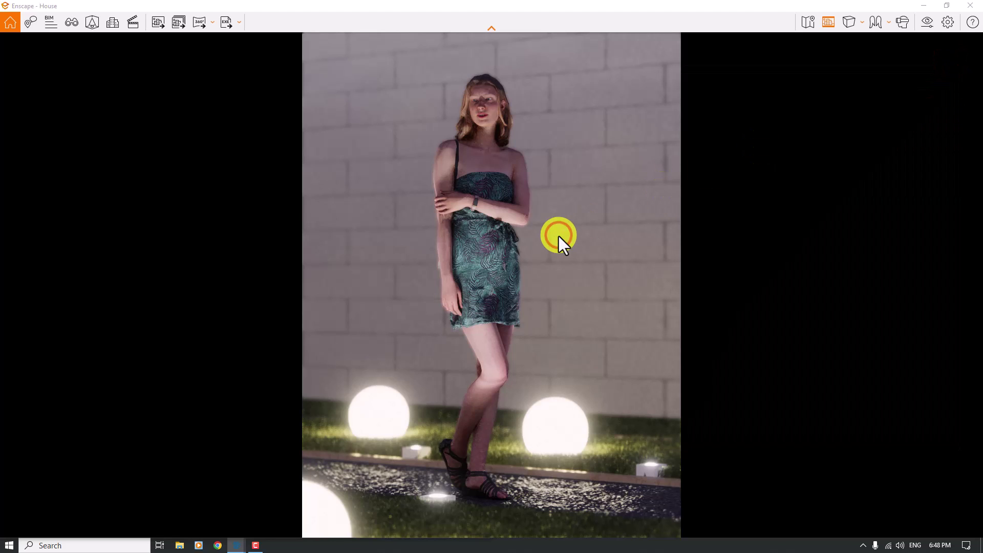
- Start a screenshot export with the Desktop as destination and list the folder's contents in a detailed view
{"action": "left_click", "coordinate": [161, 25]}
{"action": "left_click", "coordinate": [41, 99]}
{"action": "right_click", "coordinate": [232, 159]}
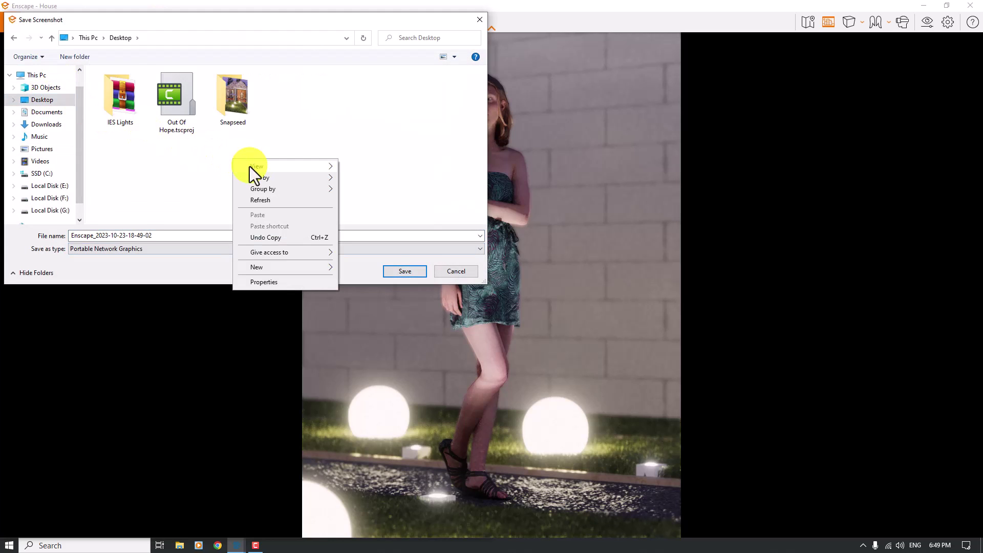
{"action": "mouse_move", "coordinate": [244, 165]}
{"action": "left_click", "coordinate": [375, 221]}
- Name the screenshot Photrealism and save it as a Portable Network Graphics image
{"action": "left_click", "coordinate": [171, 236]}
{"action": "type", "text": "Photrealism"}
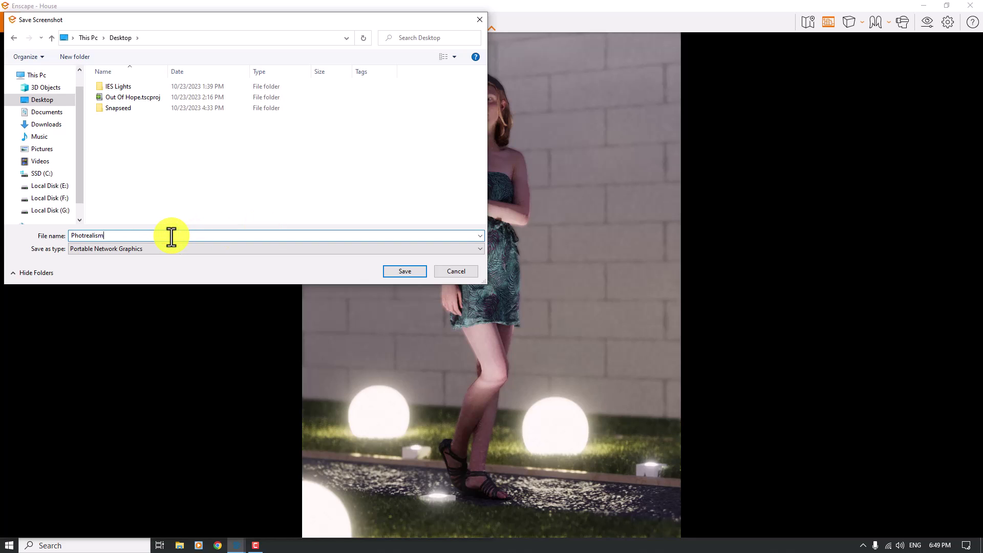
{"action": "left_click", "coordinate": [412, 275]}
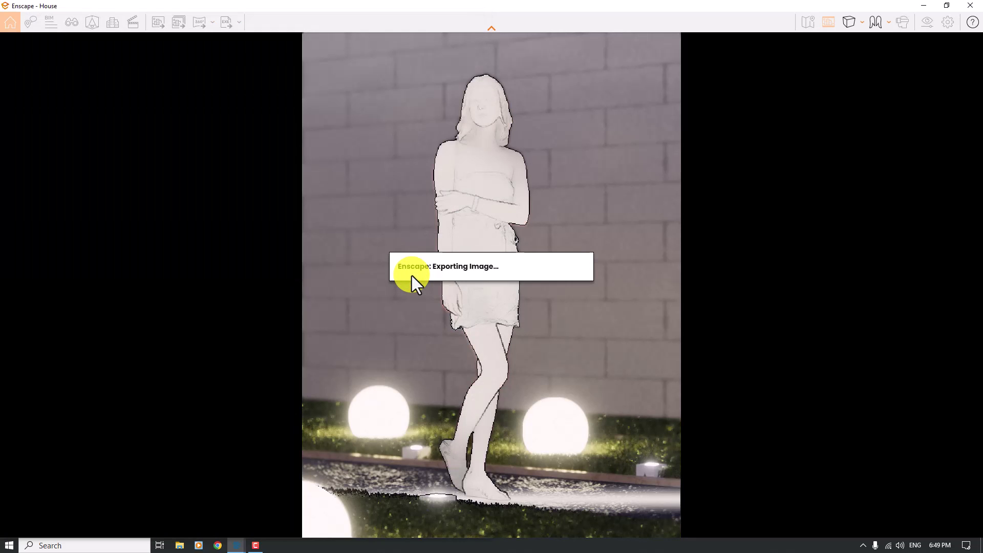